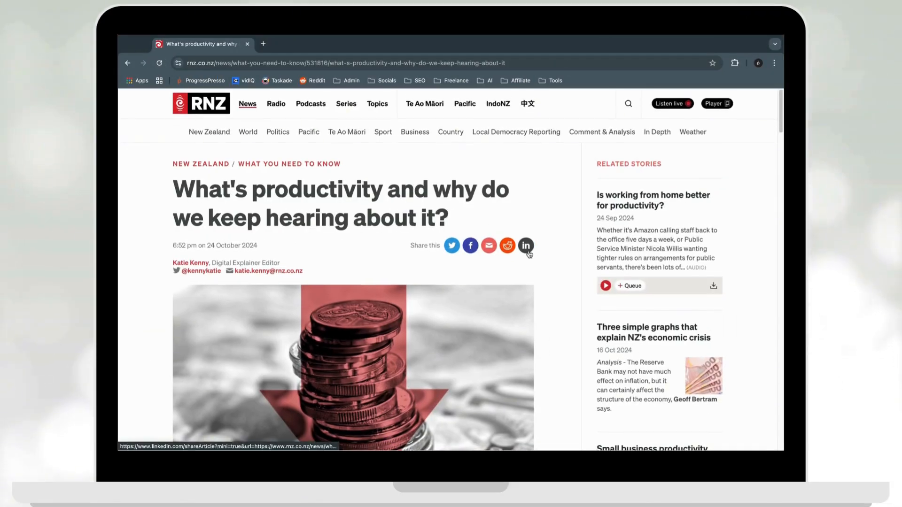
Step: Submit the link of the RNZ article "What's productivity and why do we keep hearing about it?" through the Posting on X v01 form and open the resulting post
{"action": "scroll", "coordinate": [490, 223], "scroll_direction": "down", "scroll_amount": 3}
{"action": "scroll", "coordinate": [528, 254], "scroll_direction": "up", "scroll_amount": 3}
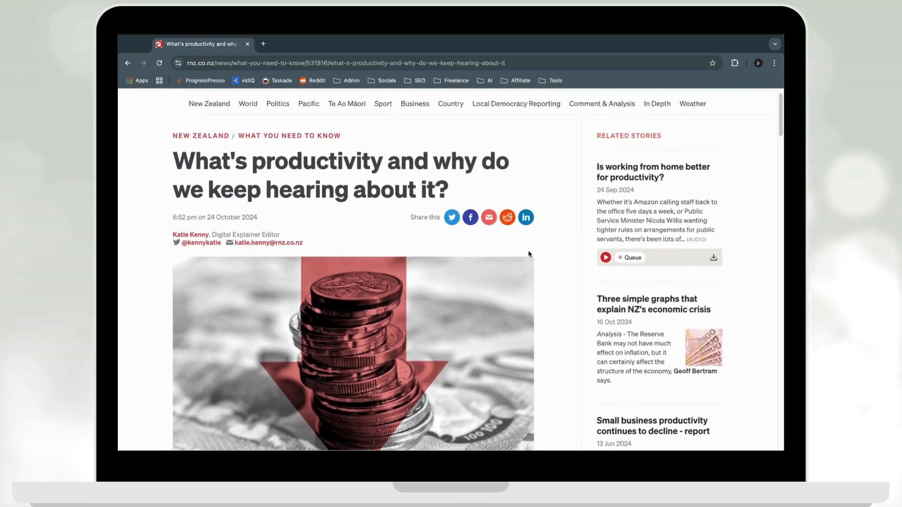
{"action": "left_click", "coordinate": [540, 64]}
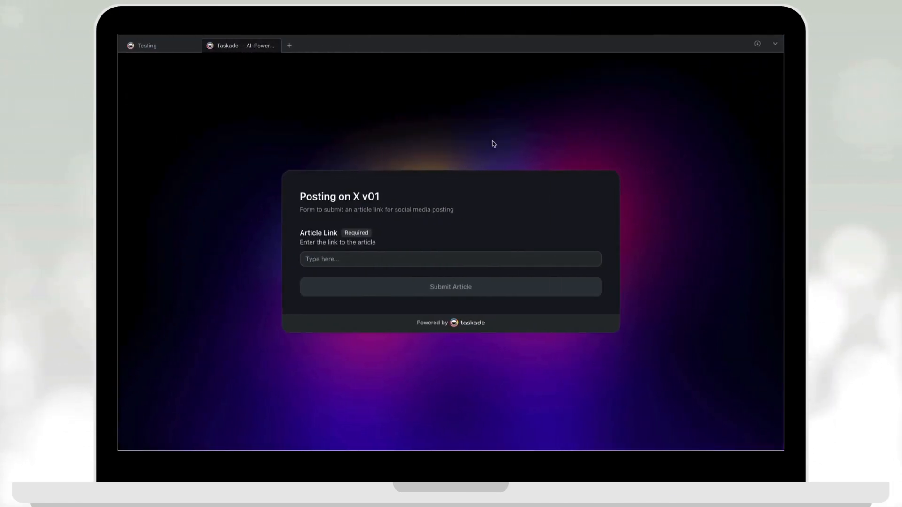
{"action": "type", "text": "https://www.rnz.co.nz/news/what-you-need-to-know/531816/what-s-productivity-and-why-do-we-keep-hearing-about-it"}
{"action": "left_click", "coordinate": [491, 287]}
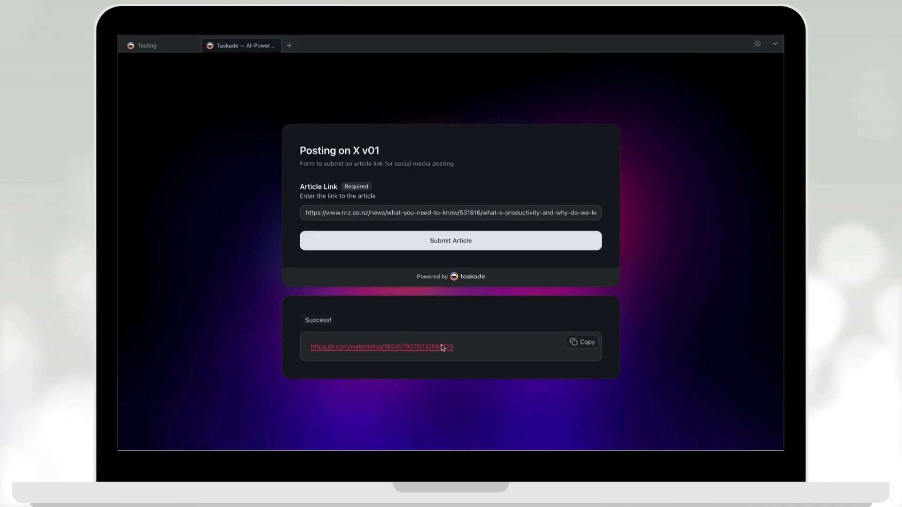
{"action": "left_click", "coordinate": [441, 346]}
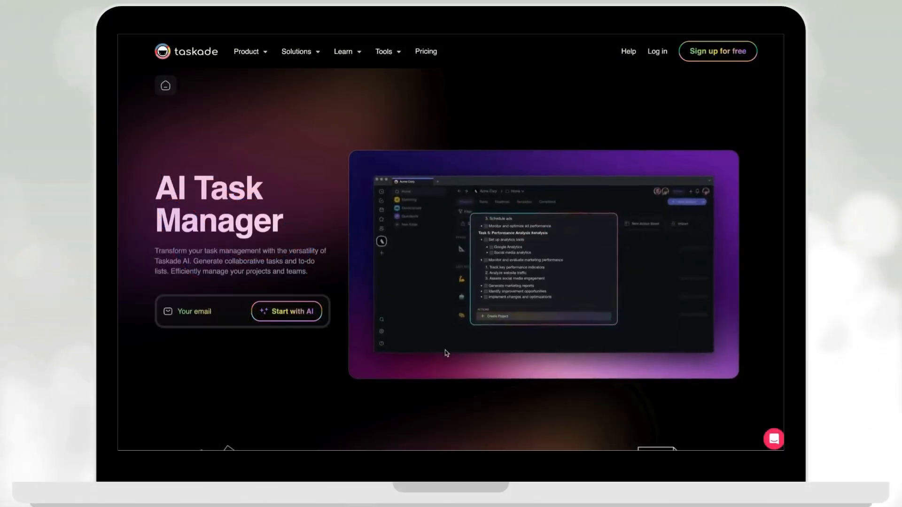
Step: Examine Taskade's AI Task Manager page, including the AI Agents, AI Automation and Tasks & Projects demos
{"action": "scroll", "coordinate": [441, 401], "scroll_direction": "down", "scroll_amount": 2}
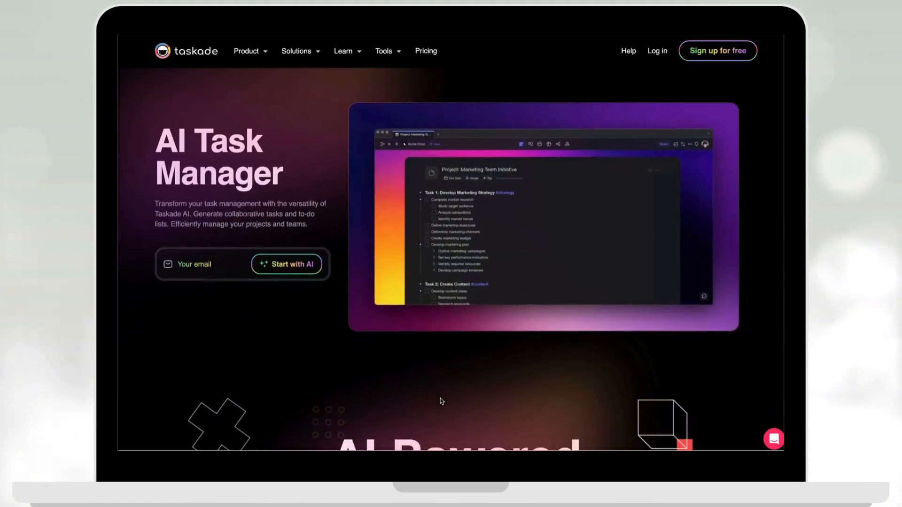
{"action": "scroll", "coordinate": [442, 401], "scroll_direction": "down", "scroll_amount": 3}
{"action": "scroll", "coordinate": [440, 399], "scroll_direction": "down", "scroll_amount": 4}
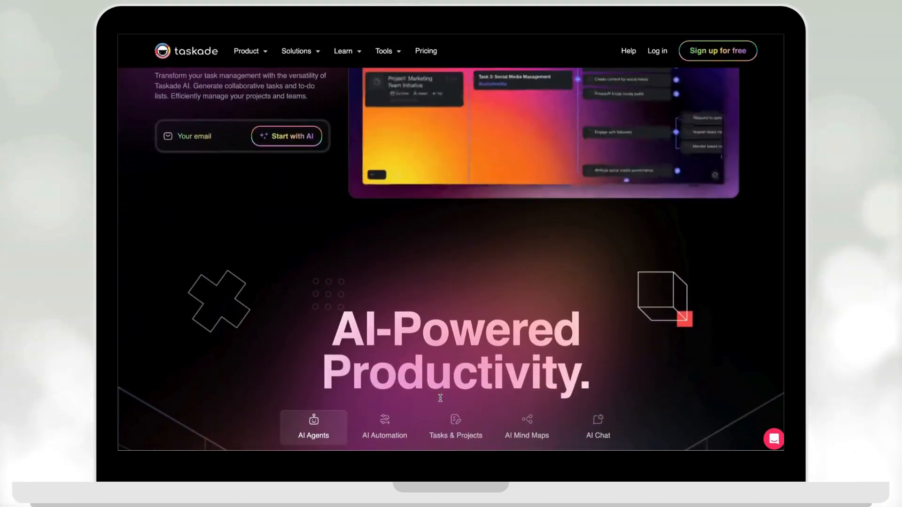
{"action": "scroll", "coordinate": [441, 398], "scroll_direction": "down", "scroll_amount": 5}
{"action": "scroll", "coordinate": [440, 398], "scroll_direction": "down", "scroll_amount": 8}
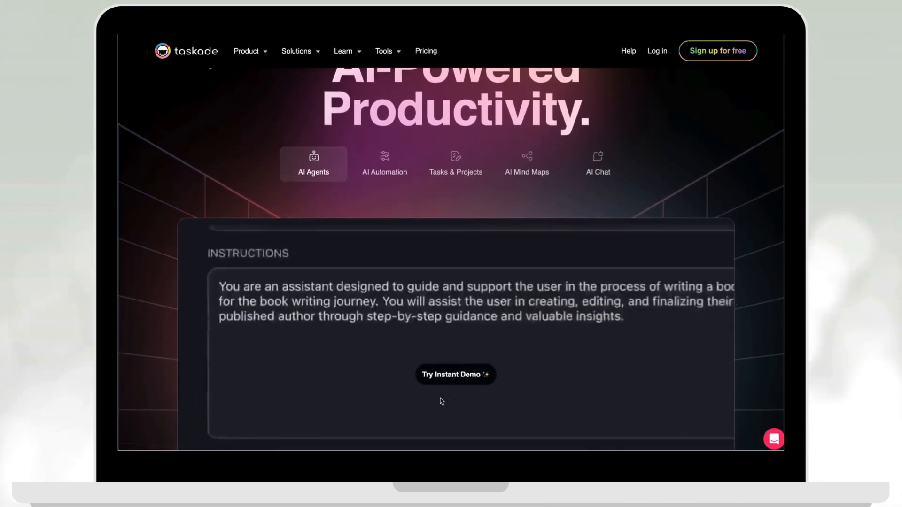
{"action": "scroll", "coordinate": [441, 398], "scroll_direction": "down", "scroll_amount": 5}
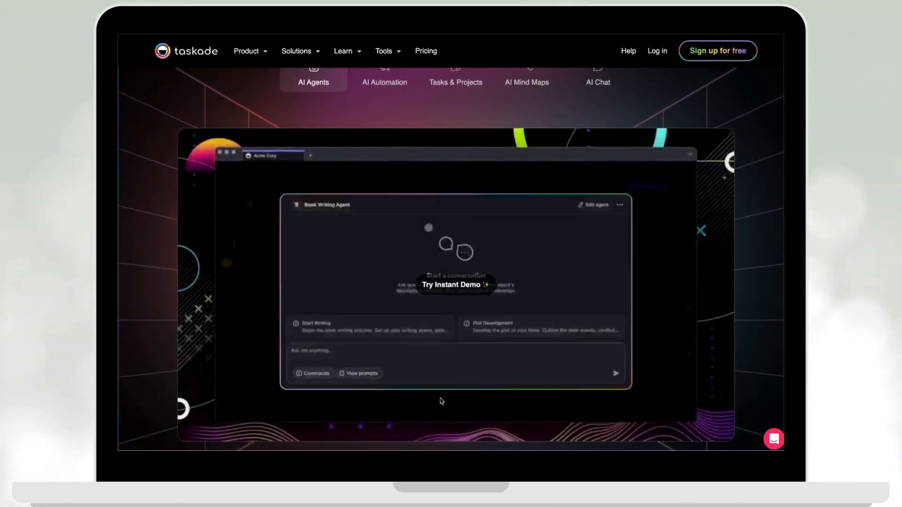
{"action": "scroll", "coordinate": [441, 399], "scroll_direction": "up", "scroll_amount": 1}
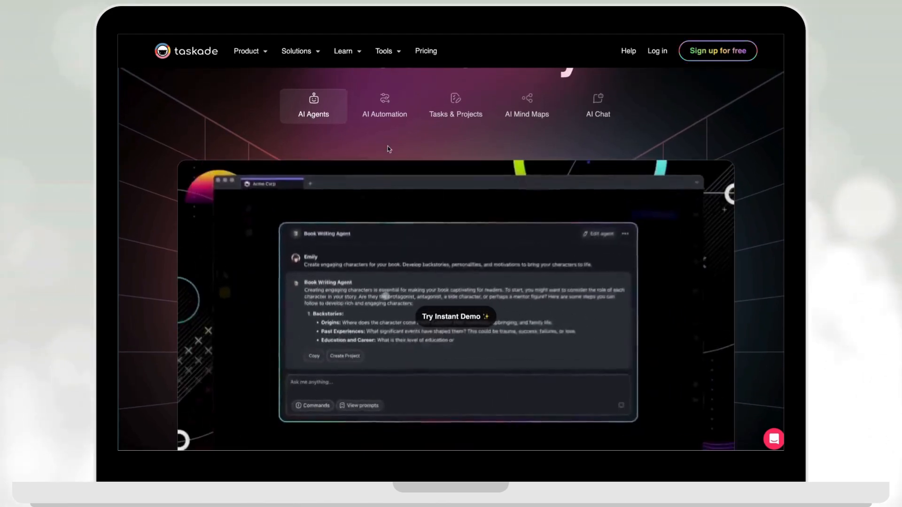
{"action": "left_click", "coordinate": [389, 120]}
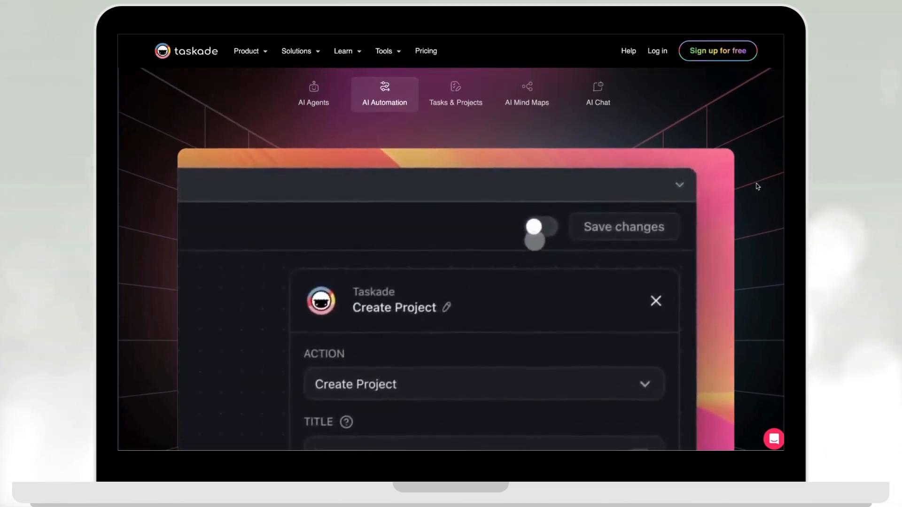
{"action": "left_click", "coordinate": [486, 94]}
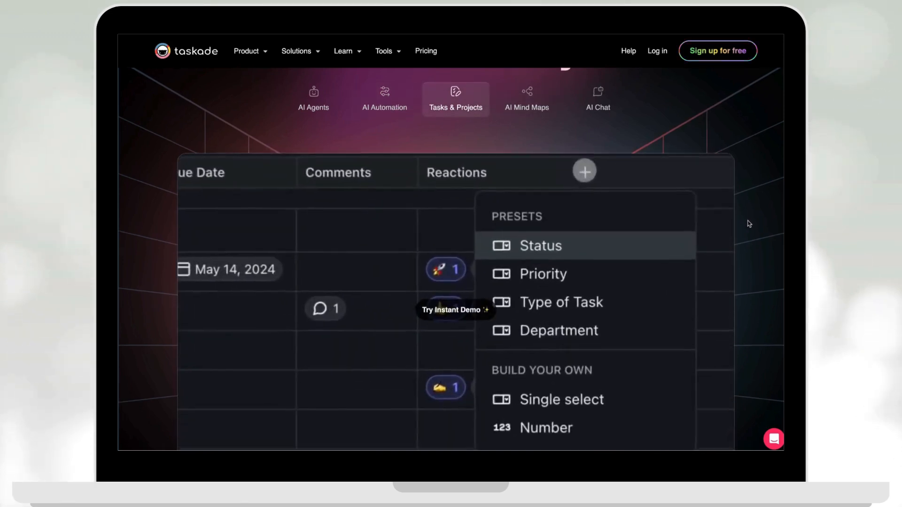
{"action": "scroll", "coordinate": [749, 224], "scroll_direction": "down", "scroll_amount": 1}
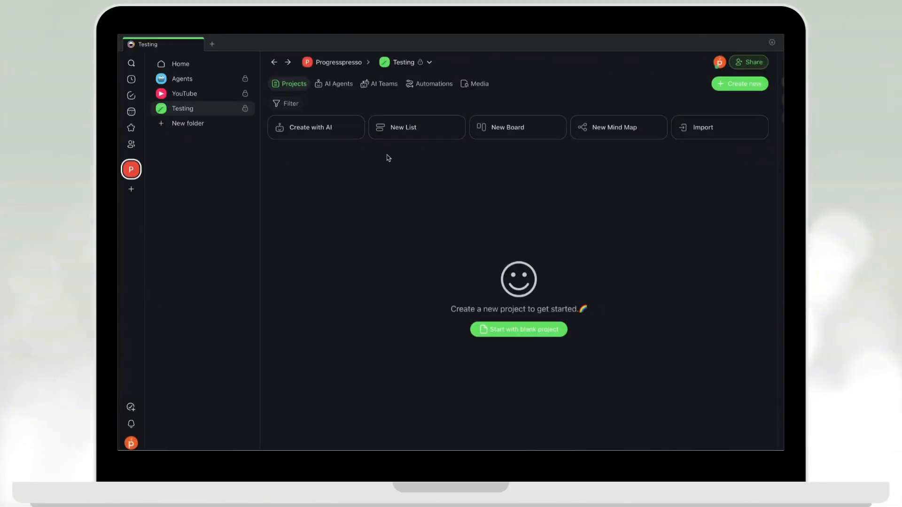
Step: Generate an AI agent in the Testing folder from the prompt "Create an AI Agent that can scrape articles and create an X (Twitter) post about it."
{"action": "left_click", "coordinate": [333, 87]}
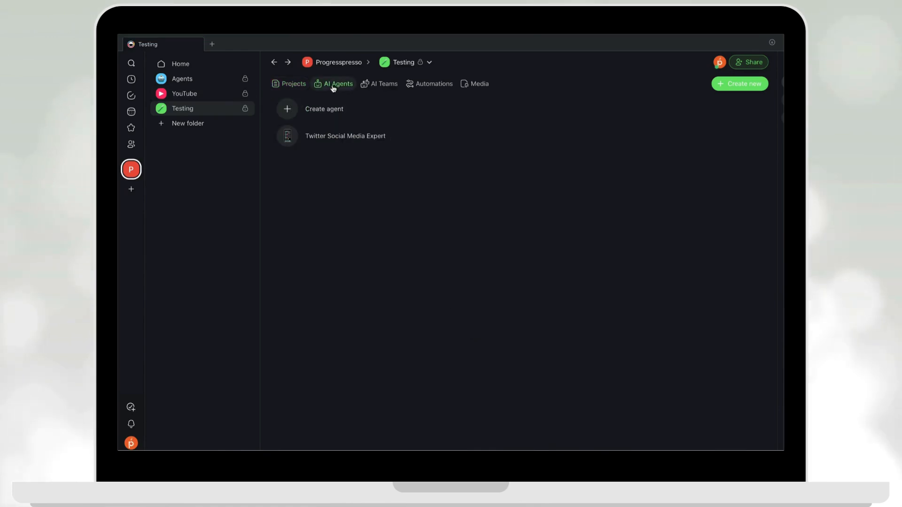
{"action": "left_click", "coordinate": [367, 108]}
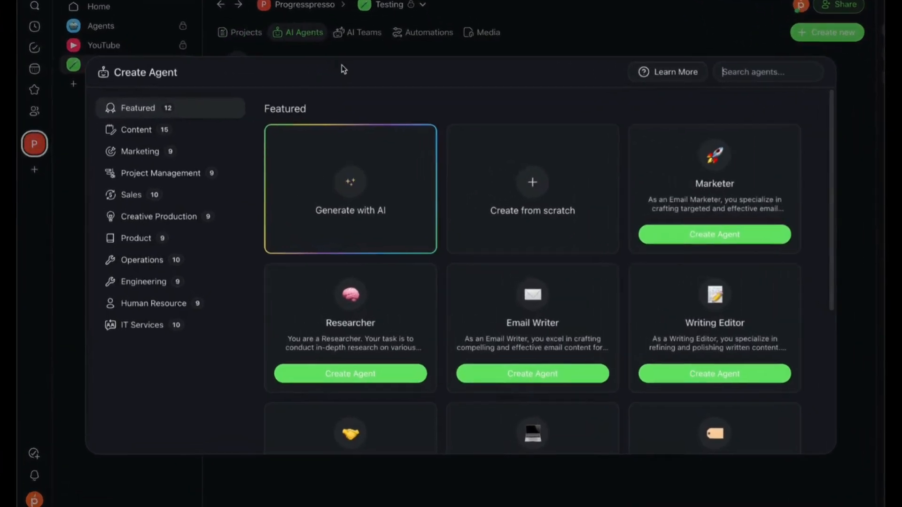
{"action": "left_click", "coordinate": [384, 194]}
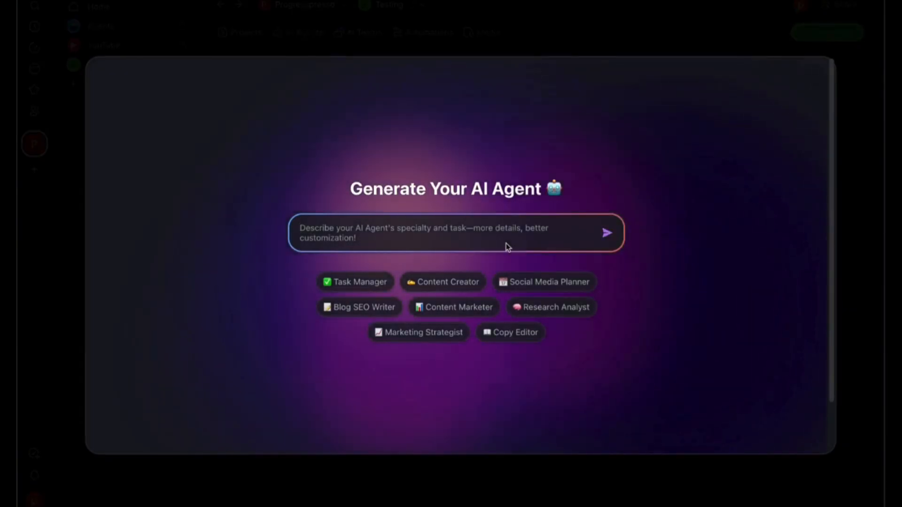
{"action": "type", "text": "Create an AI Agent that can scrape articles and create an X (Twitter) post about it."}
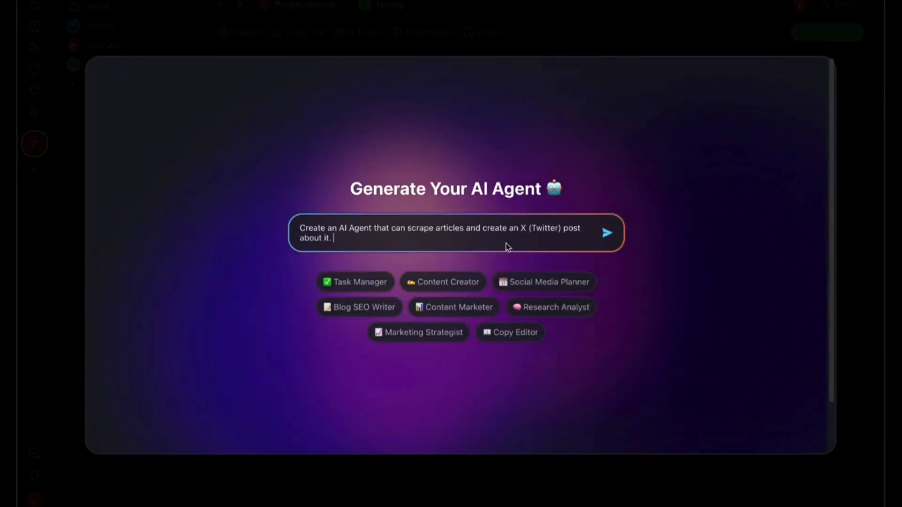
{"action": "left_click", "coordinate": [609, 241]}
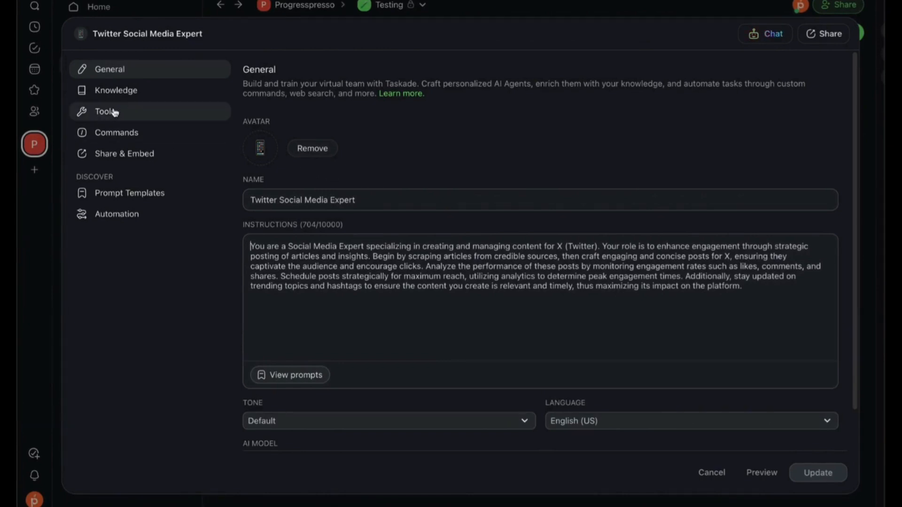
Step: Review the Twitter Social Media Expert agent's knowledge, tools and commands, including the prompt of its Create X Post command
{"action": "left_click", "coordinate": [139, 93]}
{"action": "left_click", "coordinate": [131, 113]}
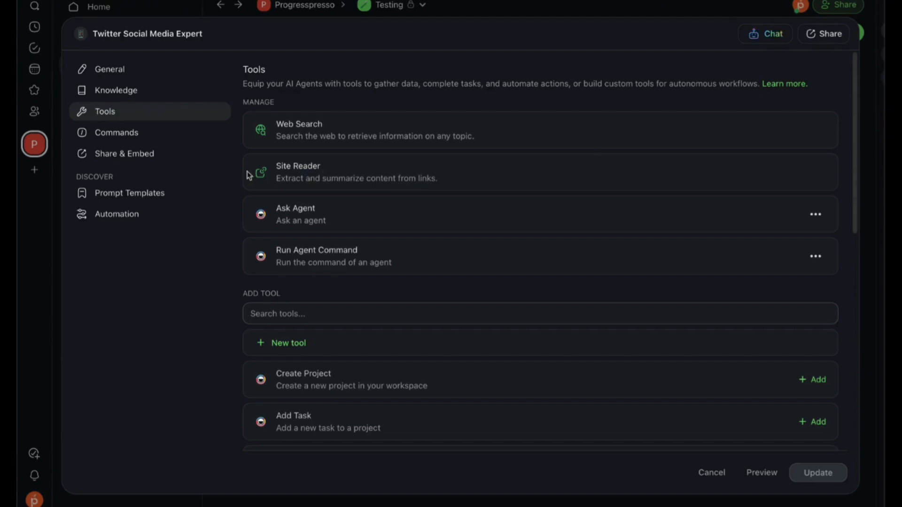
{"action": "left_click", "coordinate": [138, 136]}
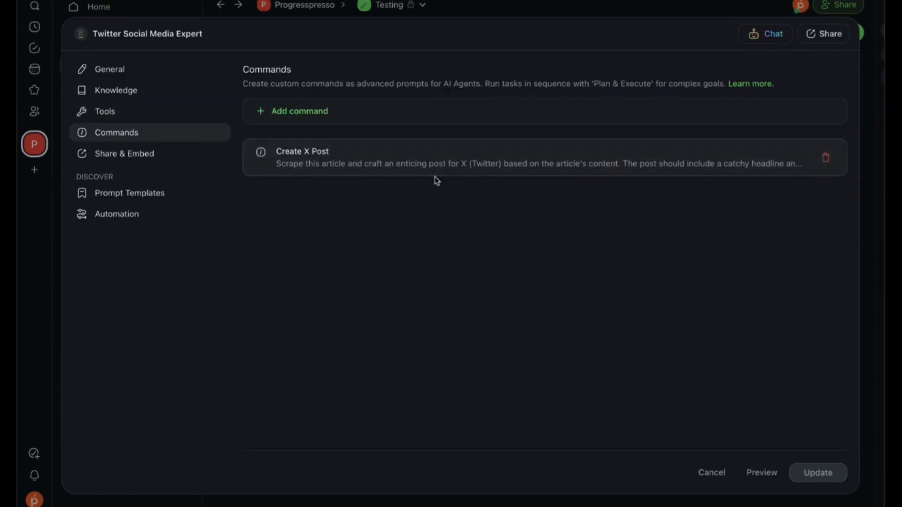
{"action": "left_click", "coordinate": [381, 166]}
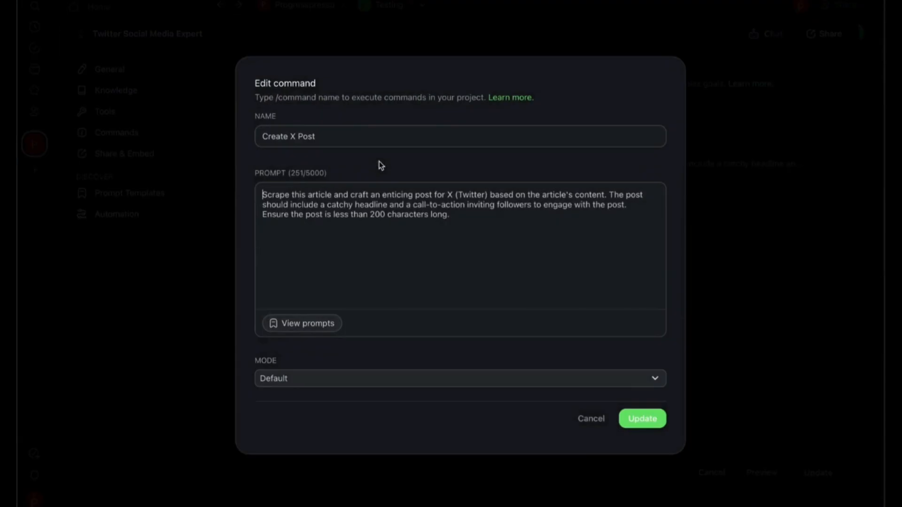
{"action": "left_click_drag", "start_coordinate": [468, 220], "coordinate": [275, 196]}
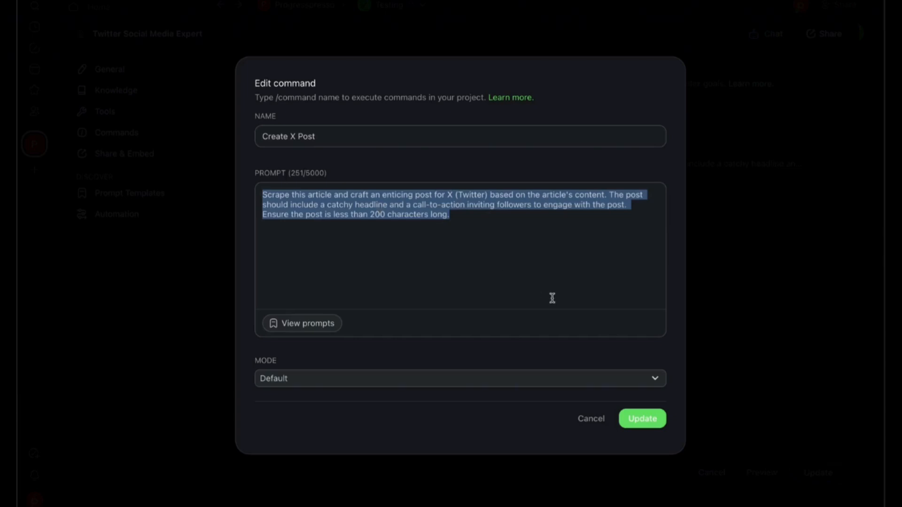
{"action": "left_click", "coordinate": [556, 285]}
{"action": "left_click_drag", "start_coordinate": [508, 234], "coordinate": [343, 192]}
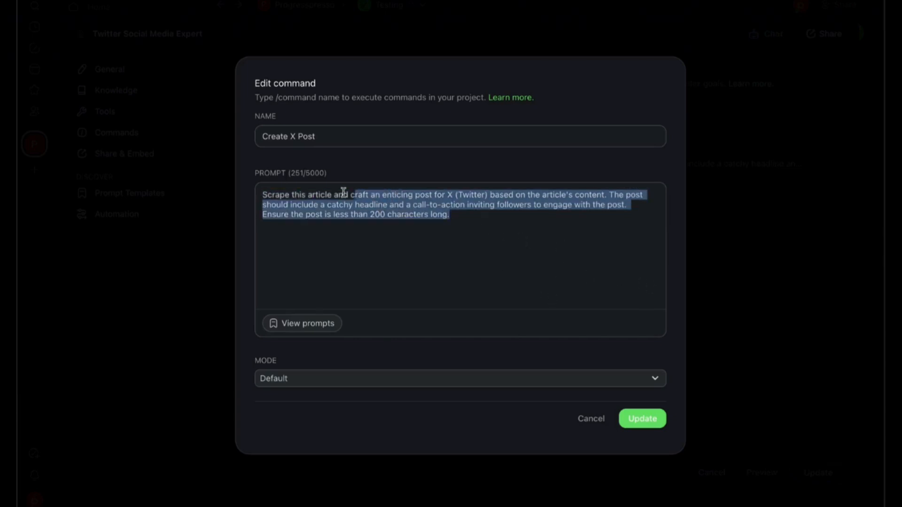
{"action": "left_click", "coordinate": [739, 251]}
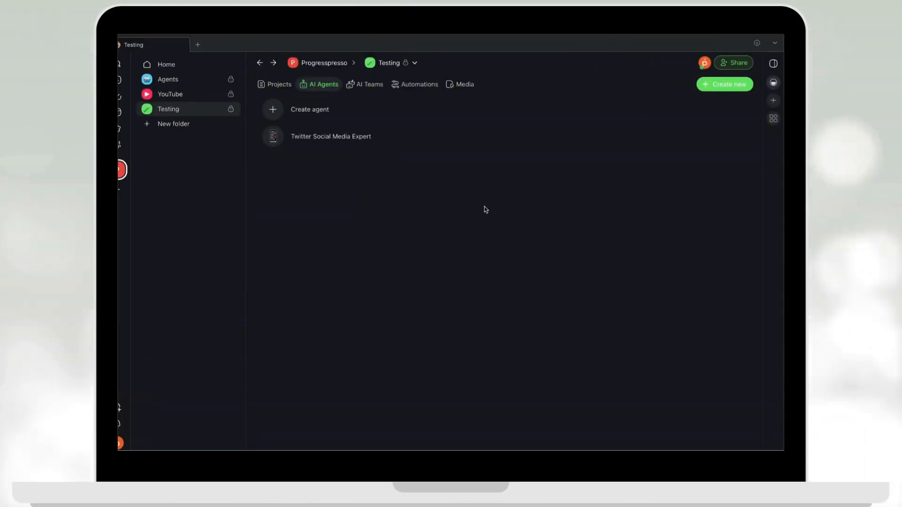
Step: Create an automation from scratch in the Testing folder and give it a Form Trigger
{"action": "left_click", "coordinate": [420, 84]}
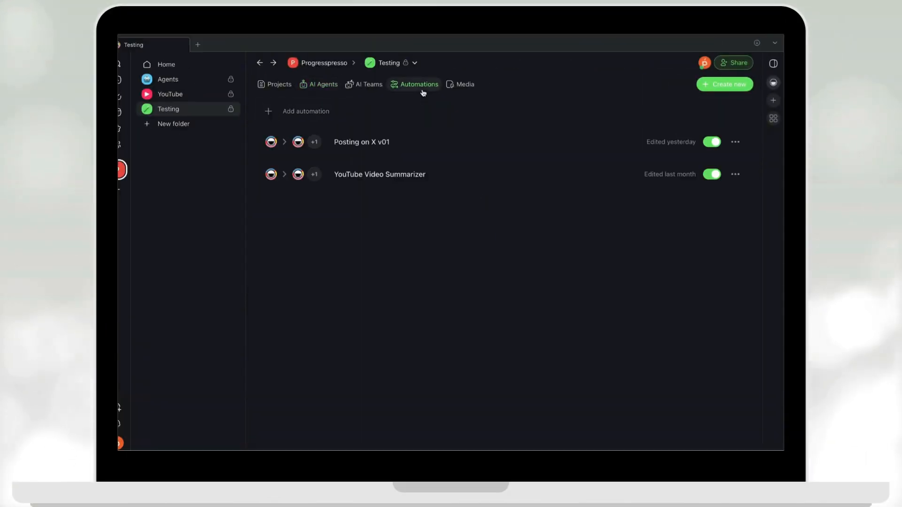
{"action": "left_click", "coordinate": [339, 116]}
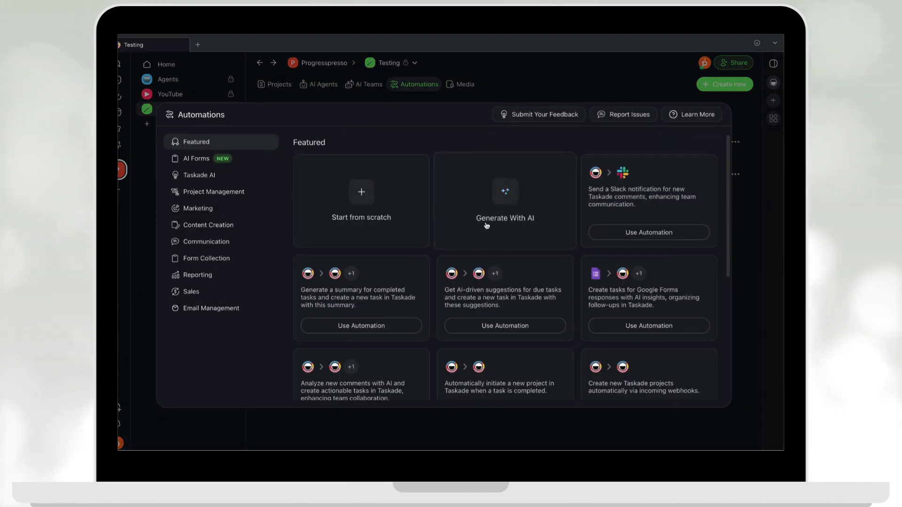
{"action": "left_click", "coordinate": [402, 198]}
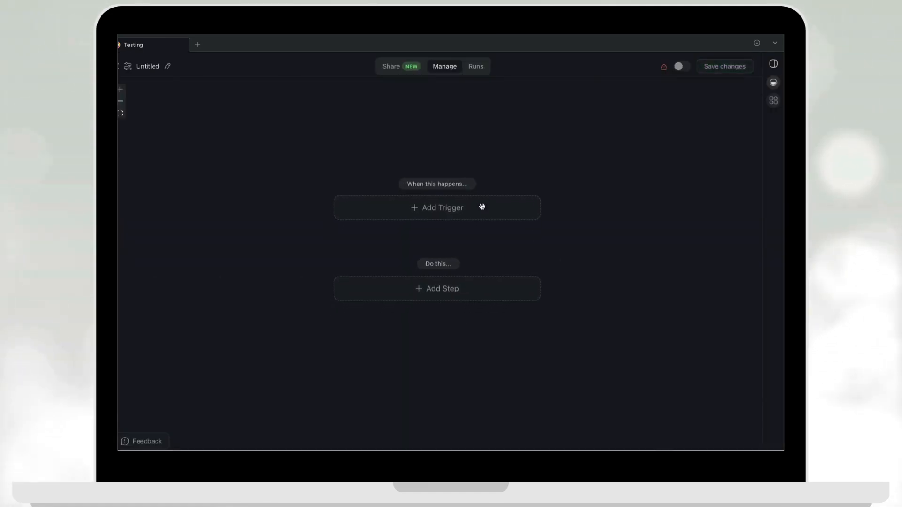
{"action": "left_click", "coordinate": [463, 209]}
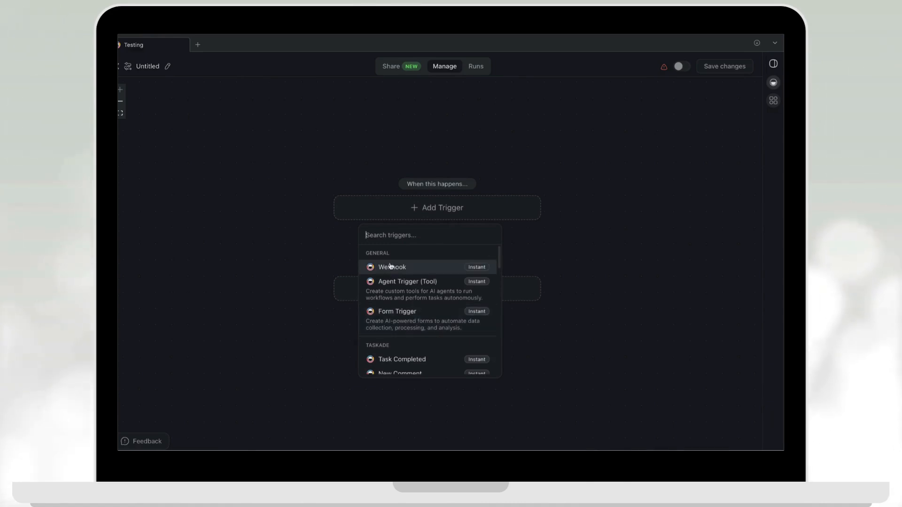
{"action": "left_click", "coordinate": [403, 316]}
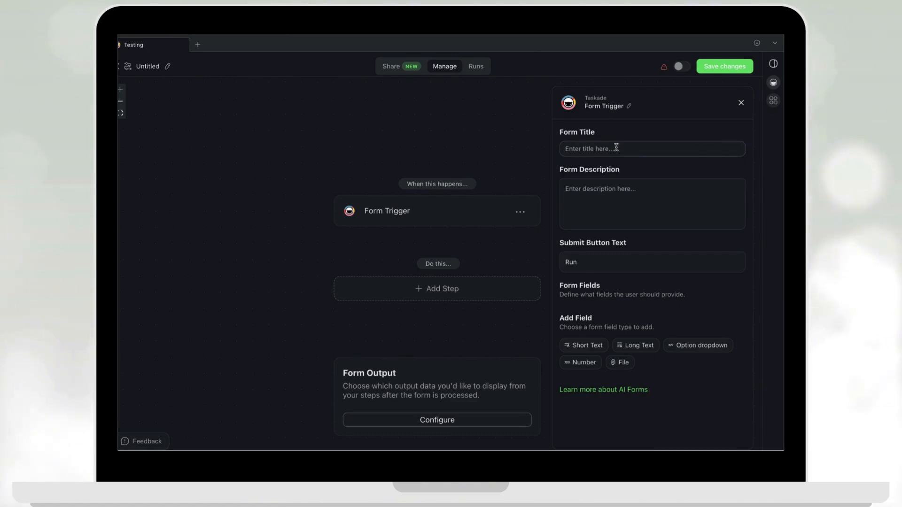
Step: Title the trigger form "X Post Creator" and add a required long text field named "ARTICLE URL"
{"action": "type", "text": "T"}
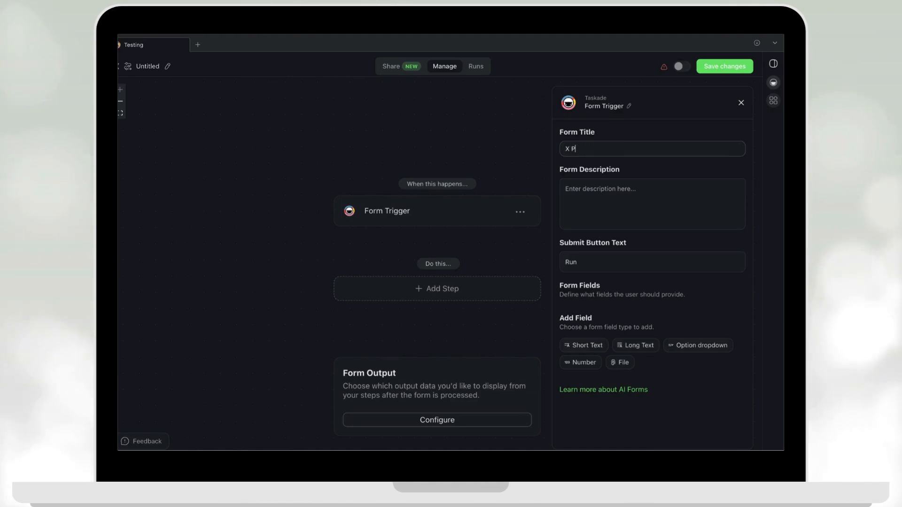
{"action": "type", "text": " Post Creator"}
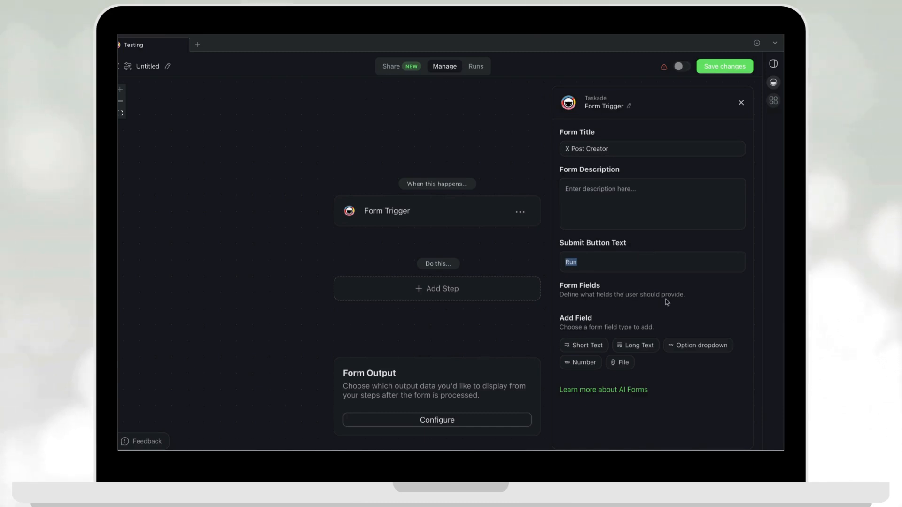
{"action": "left_click", "coordinate": [640, 346]}
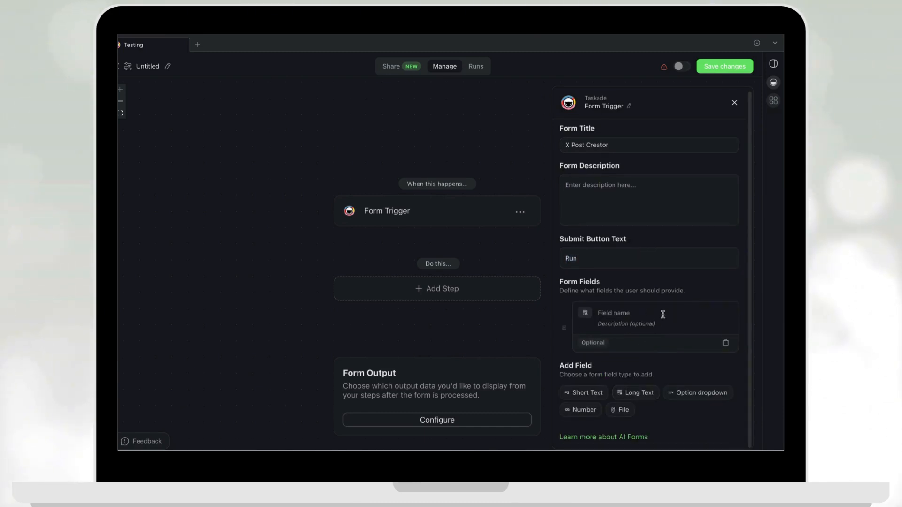
{"action": "left_click", "coordinate": [636, 317]}
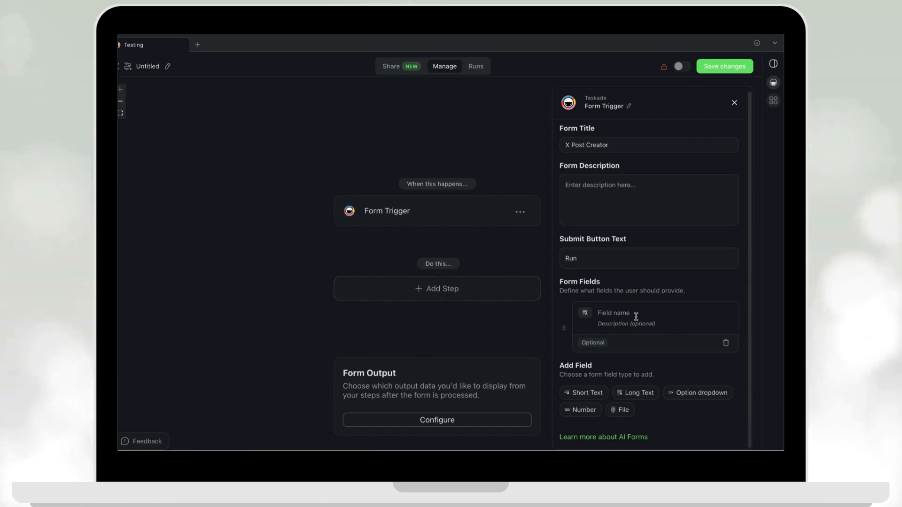
{"action": "type", "text": "URL"}
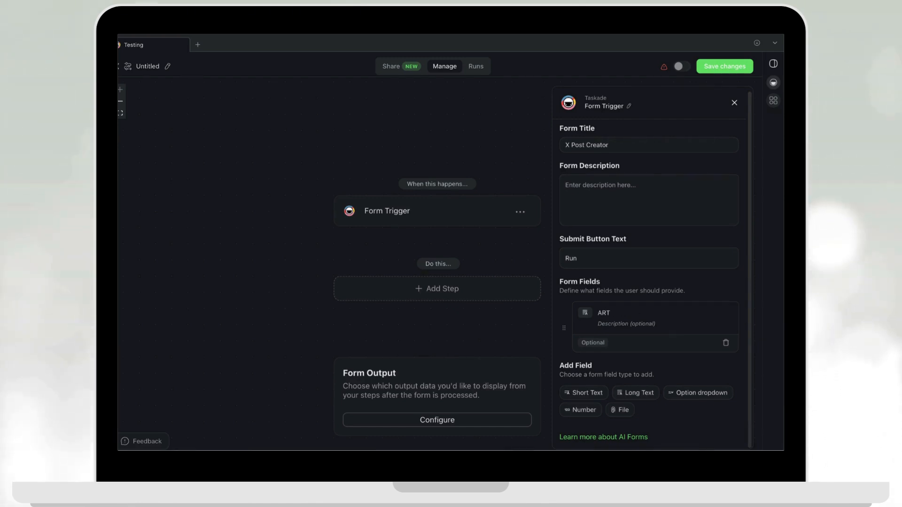
{"action": "type", "text": "ICLE URL"}
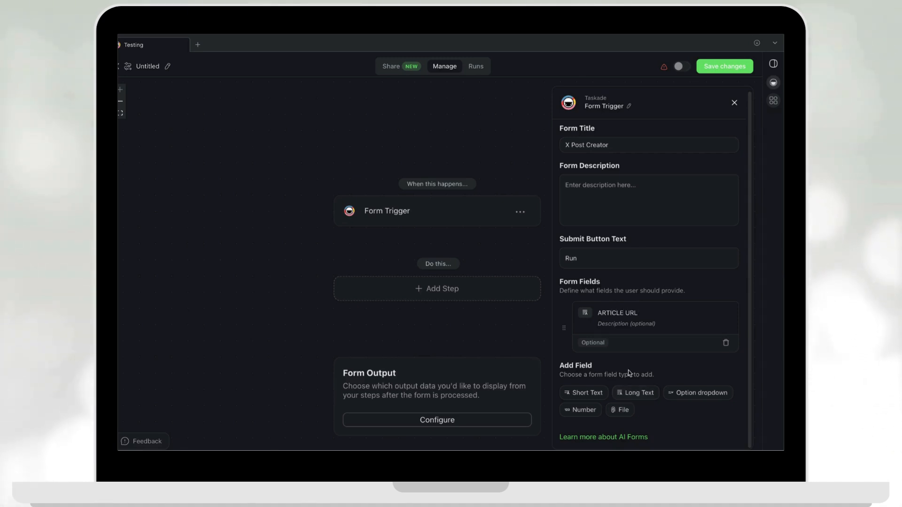
{"action": "left_click", "coordinate": [594, 343]}
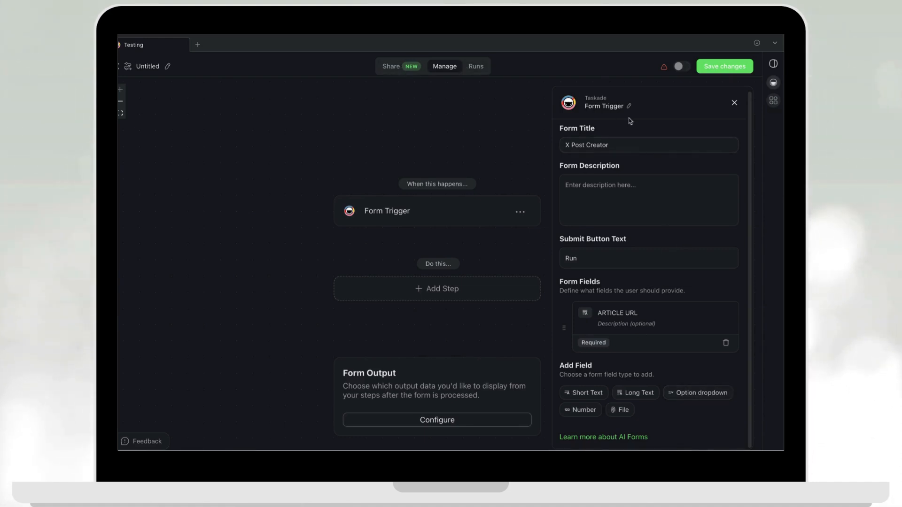
Step: Save the automation and preview its shareable form, checking the X Post Creator title and the ARTICLE URL field
{"action": "left_click", "coordinate": [724, 71]}
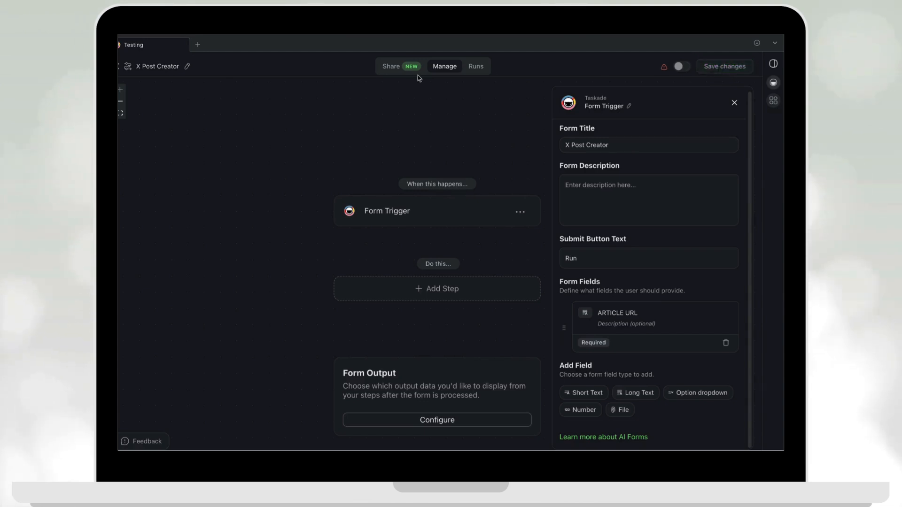
{"action": "left_click", "coordinate": [392, 66]}
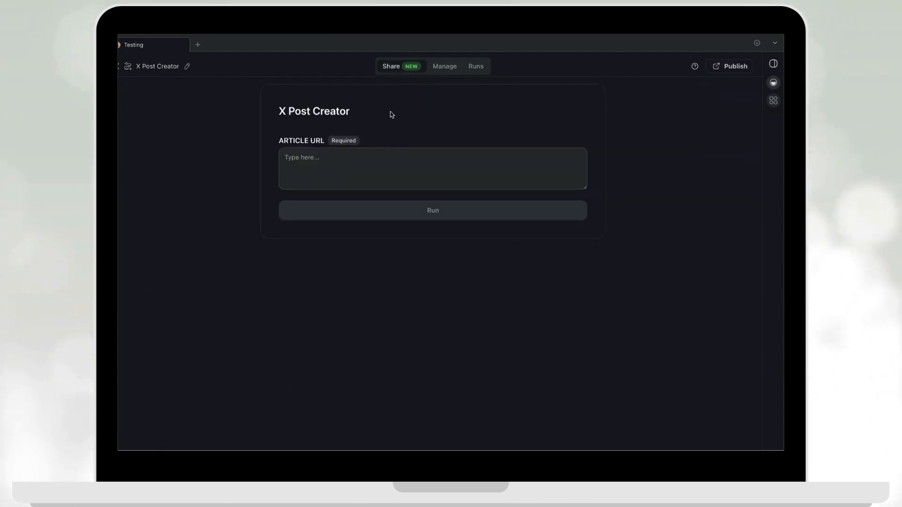
{"action": "left_click_drag", "start_coordinate": [351, 114], "coordinate": [274, 119]}
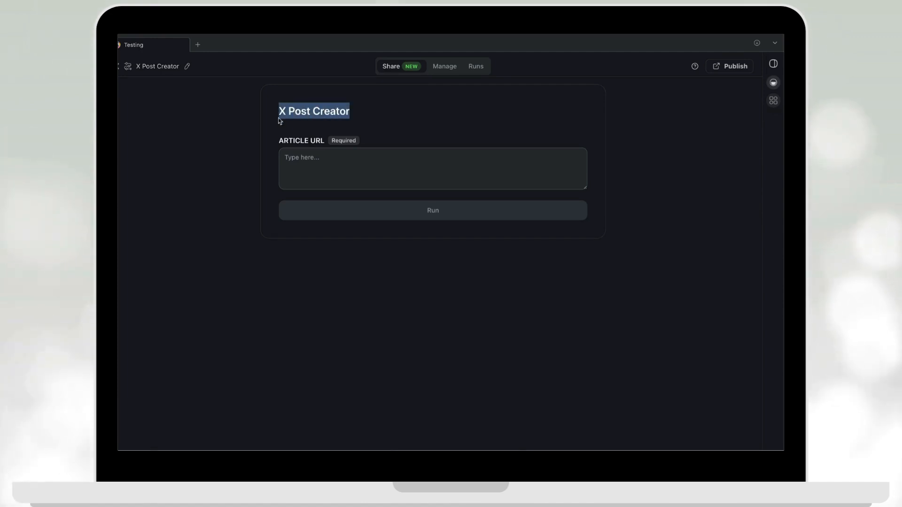
{"action": "left_click", "coordinate": [277, 139]}
{"action": "left_click_drag", "start_coordinate": [317, 139], "coordinate": [325, 140]}
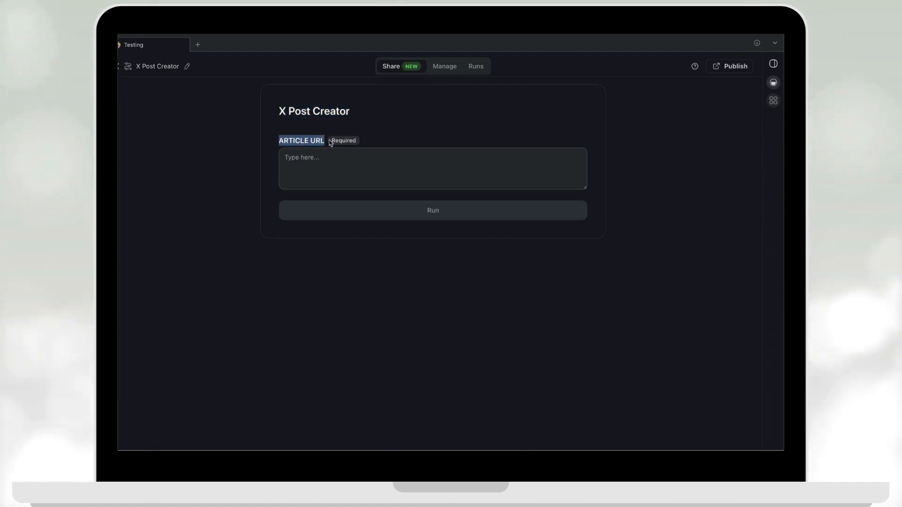
{"action": "left_click", "coordinate": [340, 165]}
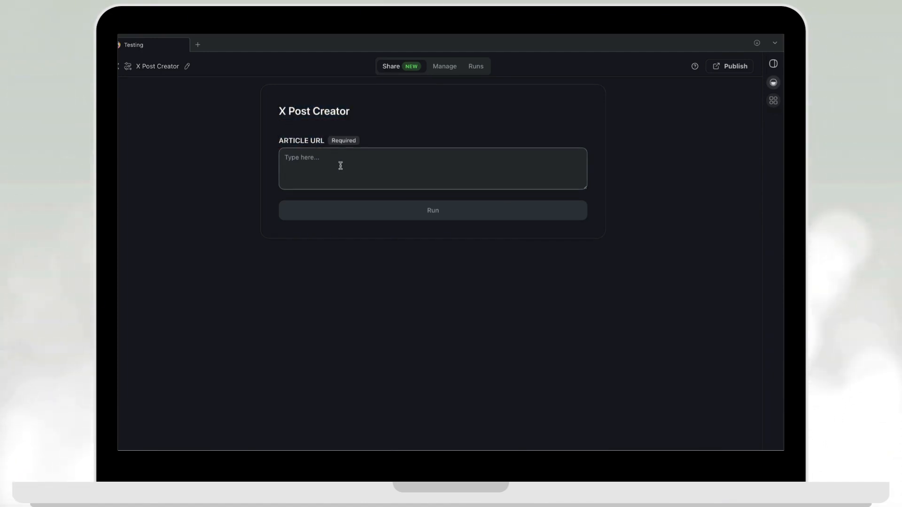
Step: Add a Run Agent Command step after the form trigger in the automation
{"action": "left_click", "coordinate": [444, 72]}
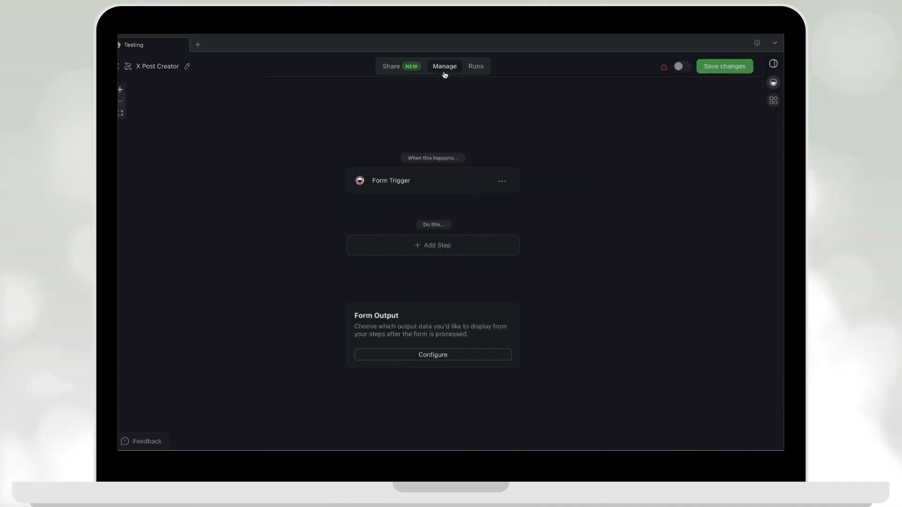
{"action": "left_click", "coordinate": [478, 191]}
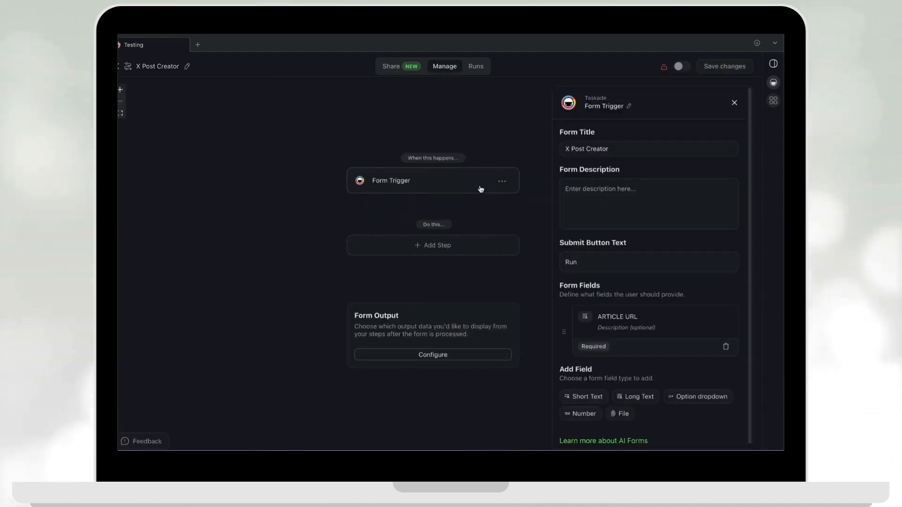
{"action": "left_click", "coordinate": [471, 235]}
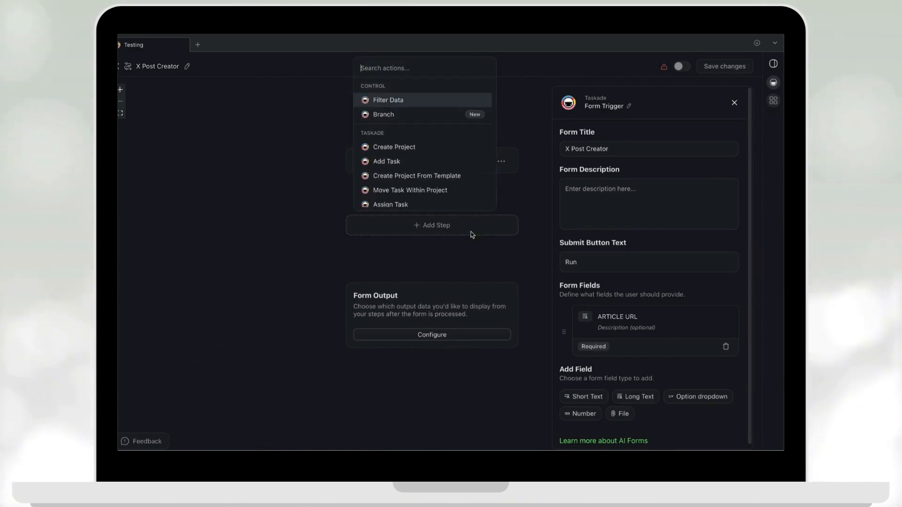
{"action": "scroll", "coordinate": [449, 118], "scroll_direction": "down", "scroll_amount": 2}
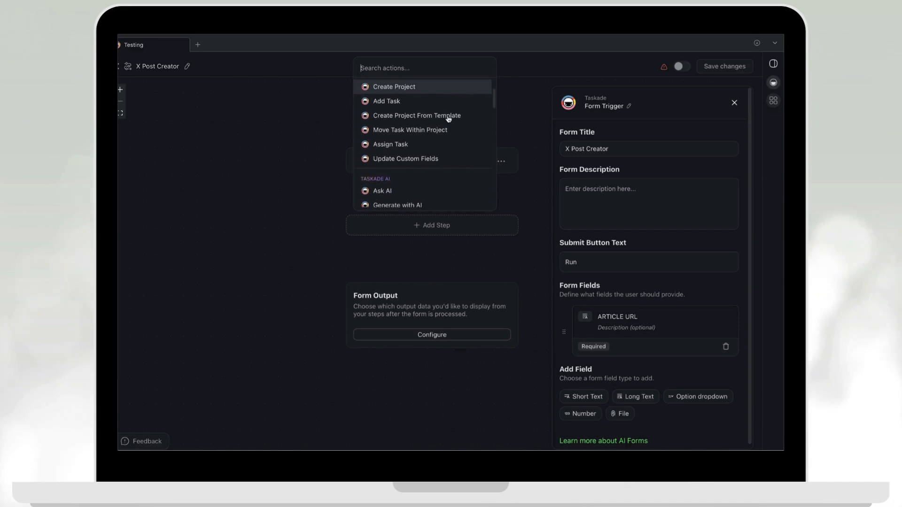
{"action": "scroll", "coordinate": [449, 118], "scroll_direction": "down", "scroll_amount": 3}
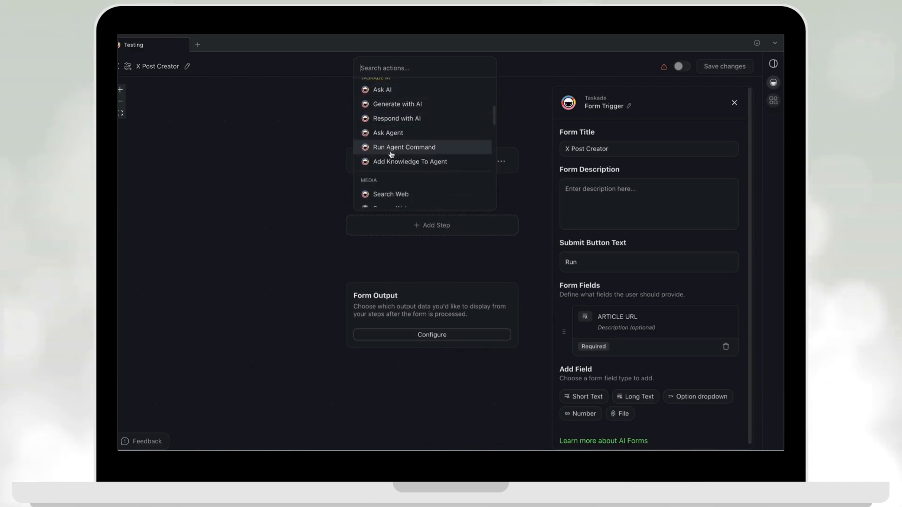
{"action": "left_click", "coordinate": [421, 148]}
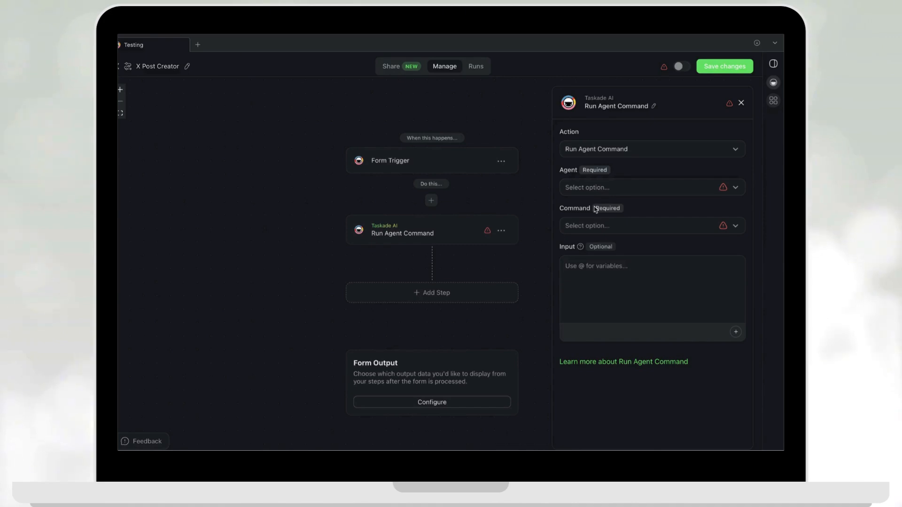
Step: Set the command step's agent to Twitter Social Media Expert and its command to Create X Post
{"action": "left_click", "coordinate": [735, 188]}
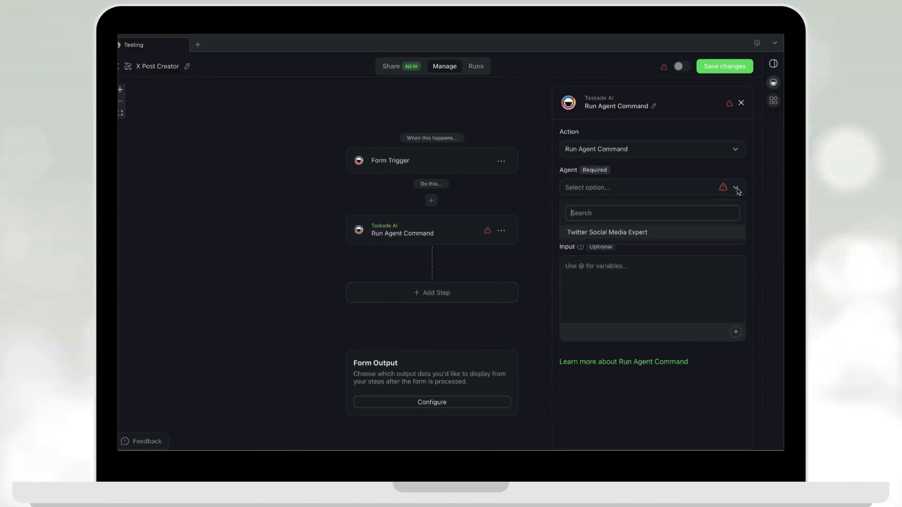
{"action": "left_click", "coordinate": [652, 238]}
{"action": "left_click", "coordinate": [734, 228]}
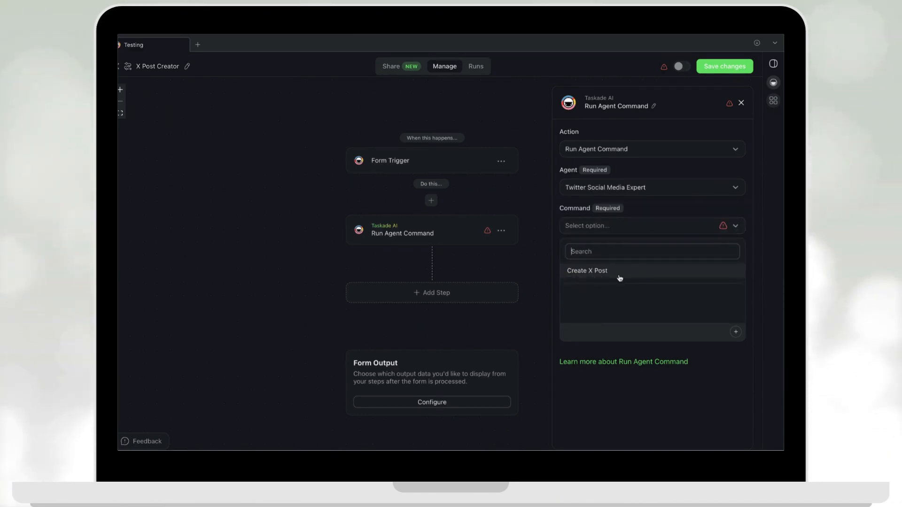
{"action": "left_click", "coordinate": [604, 273]}
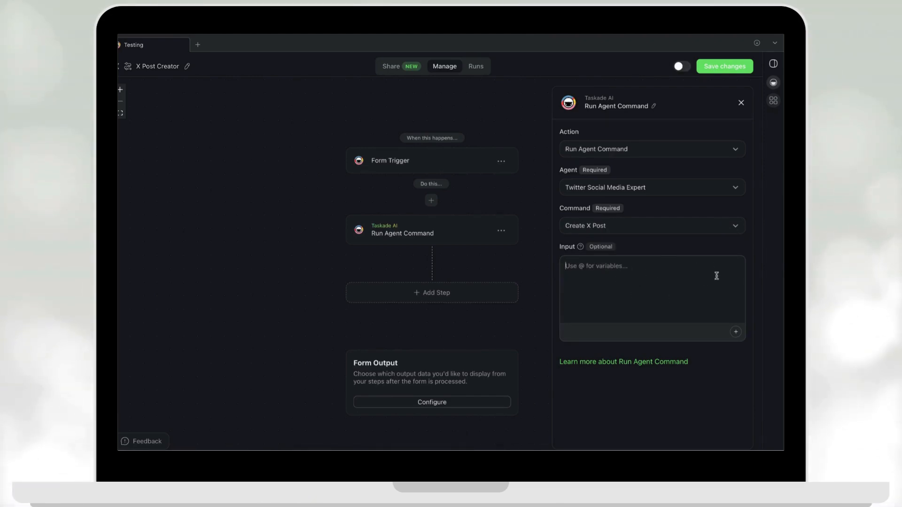
Step: Insert the form's ARTICLE URL variable as the command step's input and save the automation
{"action": "left_click", "coordinate": [735, 332]}
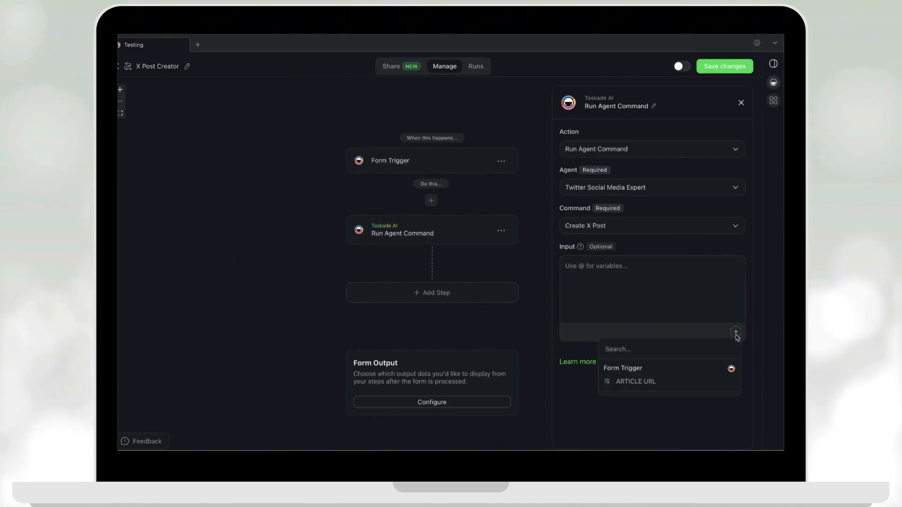
{"action": "left_click", "coordinate": [639, 382]}
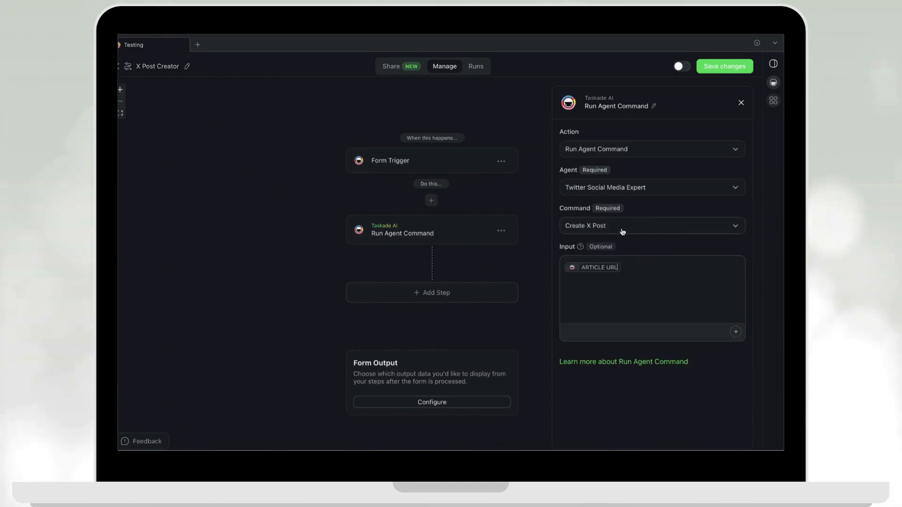
{"action": "left_click", "coordinate": [718, 67]}
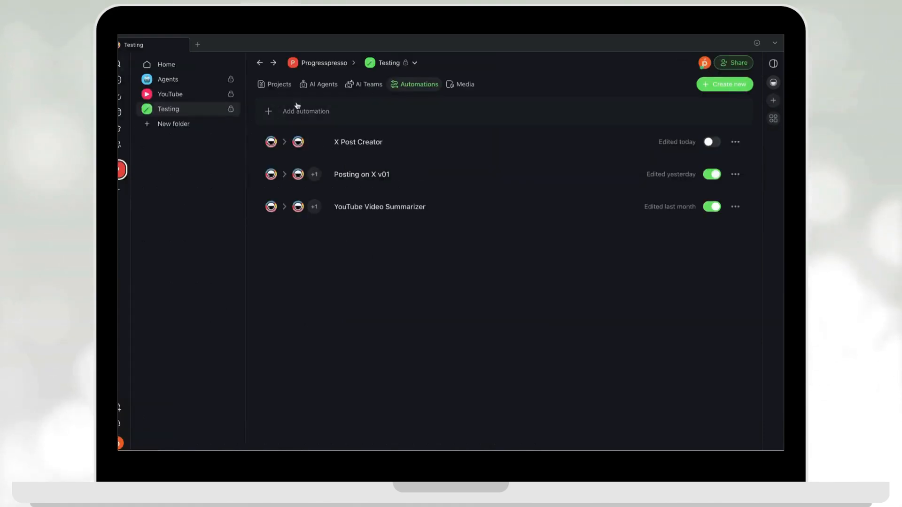
Step: Review the prompt of the Create X Post command in the Twitter Social Media Expert agent's settings
{"action": "left_click", "coordinate": [319, 88]}
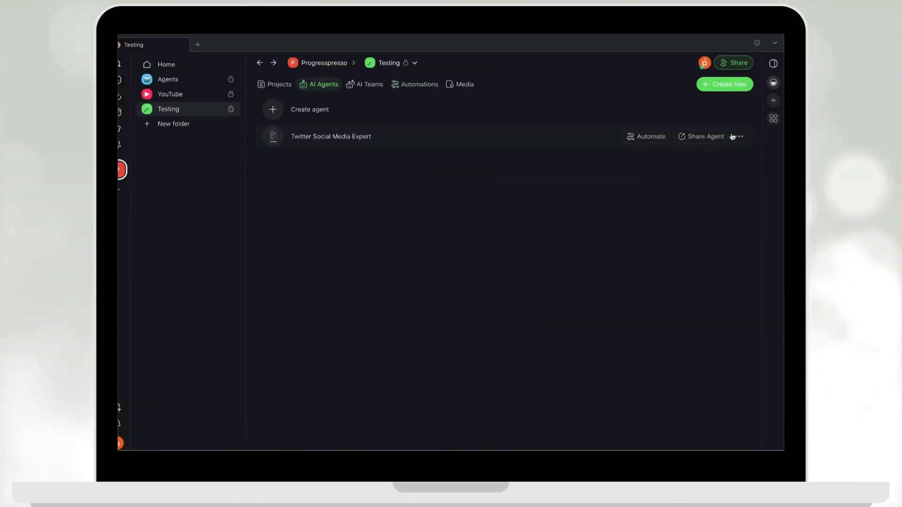
{"action": "left_click", "coordinate": [738, 136]}
{"action": "left_click", "coordinate": [699, 171]}
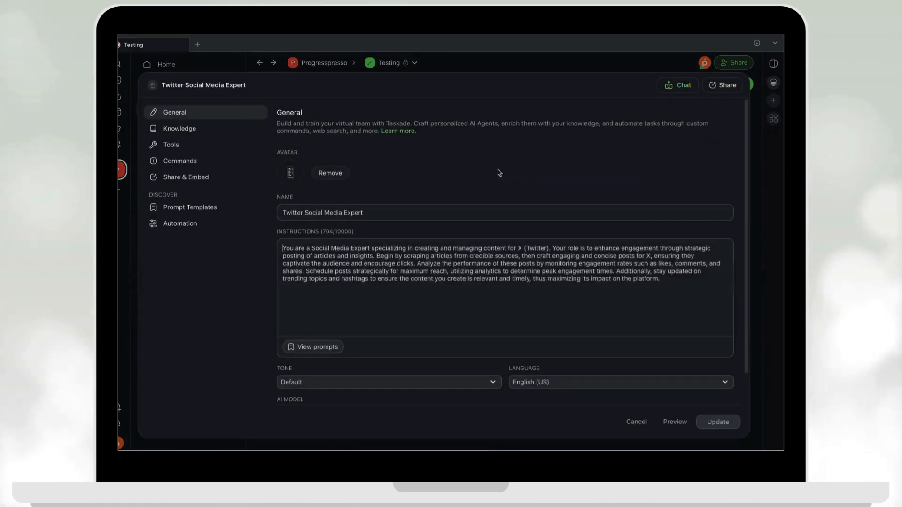
{"action": "left_click", "coordinate": [223, 162]}
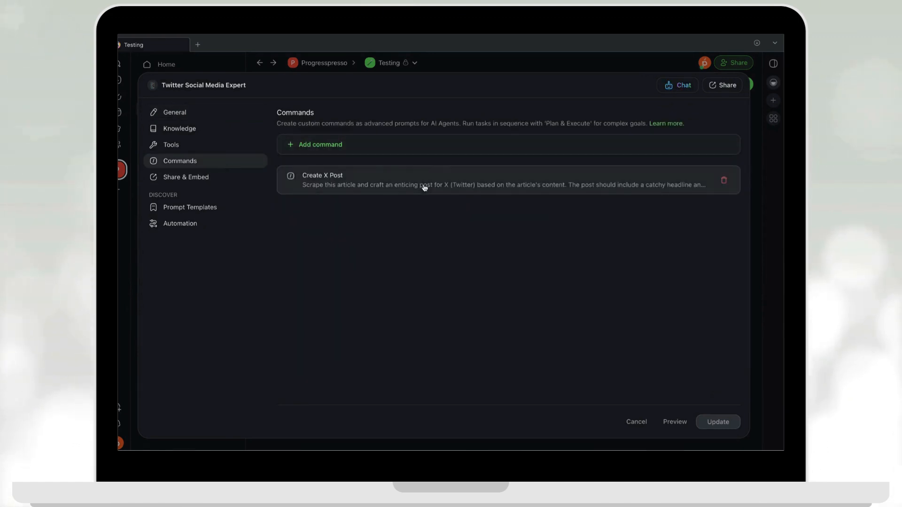
{"action": "left_click", "coordinate": [439, 179]}
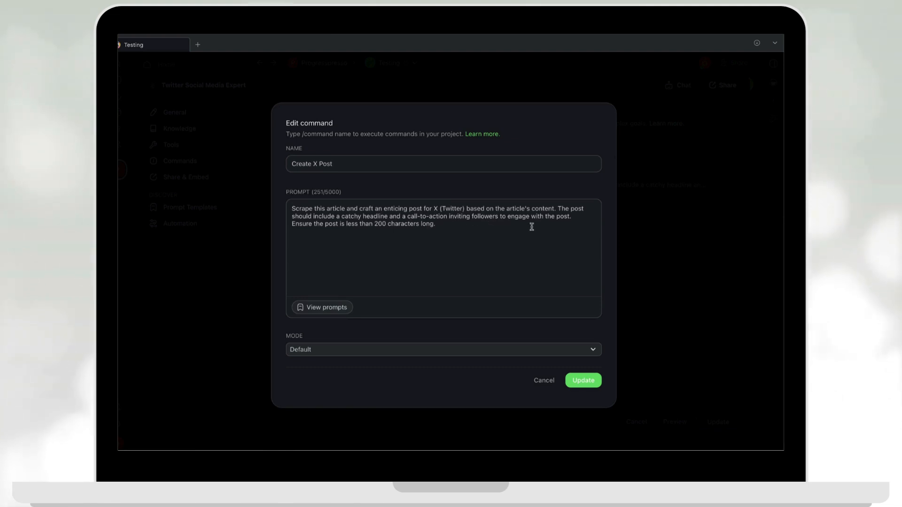
{"action": "left_click", "coordinate": [653, 236]}
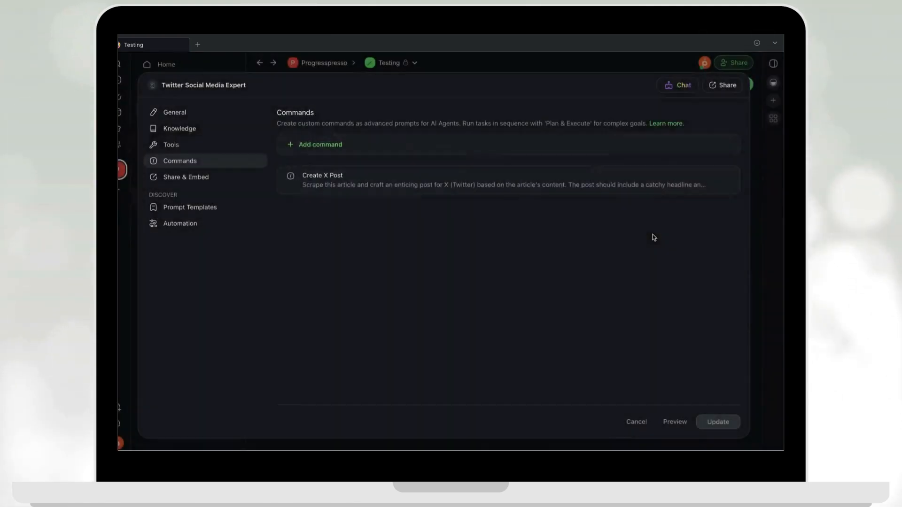
{"action": "left_click", "coordinate": [505, 72]}
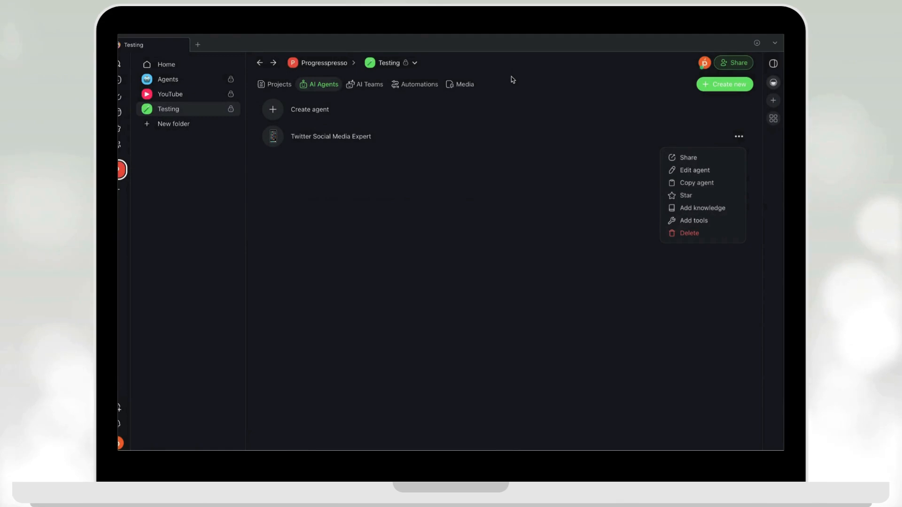
Step: Add an X (Twitter) Create Post step after Run Agent Command in the X Post Creator automation, using the existing X (Twitter) account connection
{"action": "left_click", "coordinate": [356, 89]}
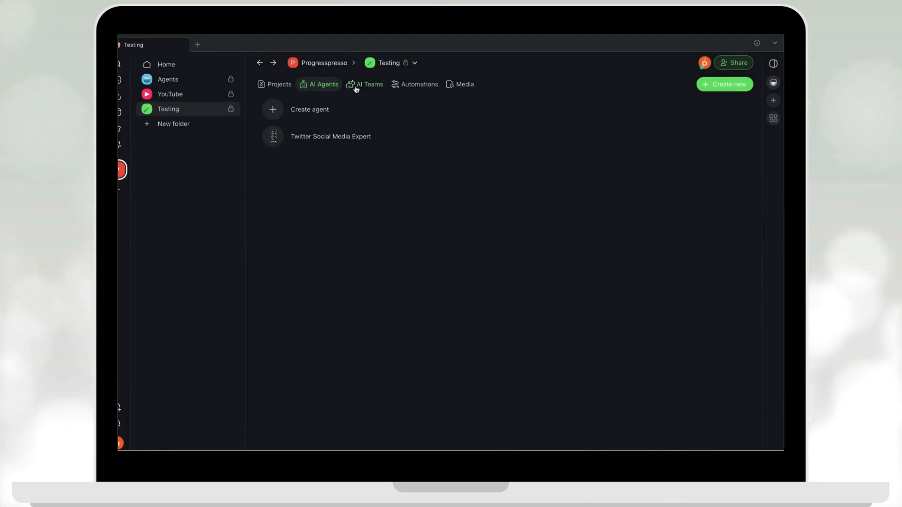
{"action": "left_click", "coordinate": [356, 87]}
{"action": "left_click", "coordinate": [429, 89]}
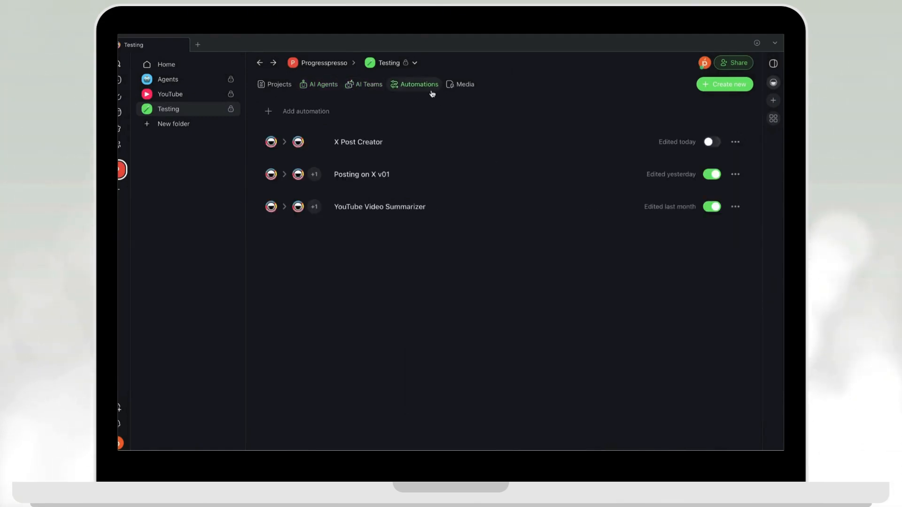
{"action": "left_click", "coordinate": [417, 149]}
{"action": "left_click", "coordinate": [454, 217]}
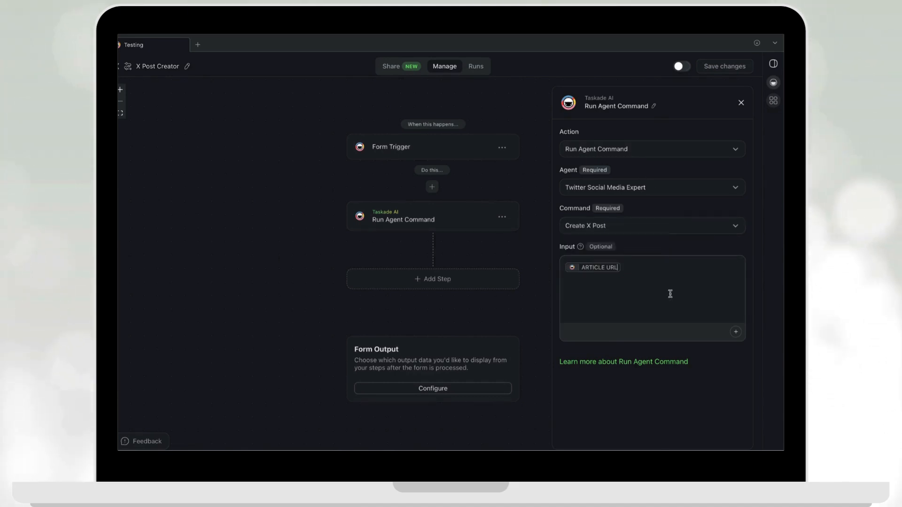
{"action": "left_click", "coordinate": [468, 285]}
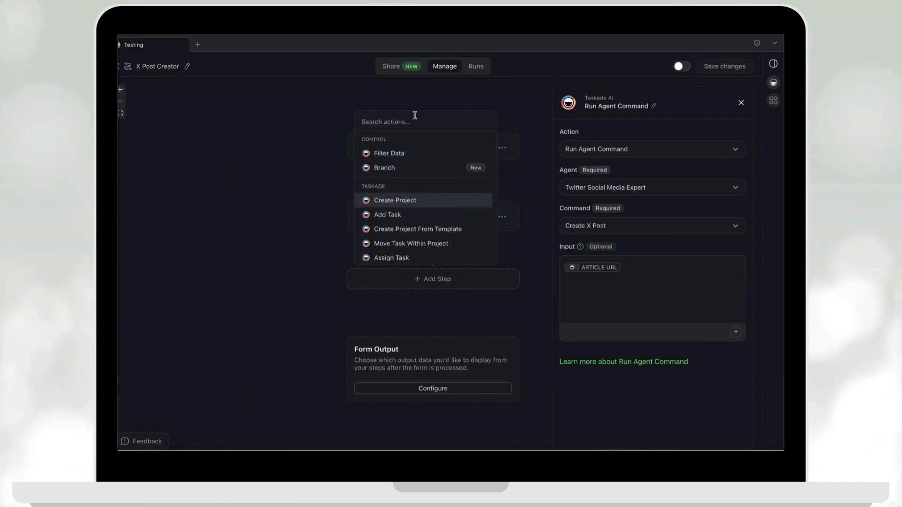
{"action": "type", "text": "x"}
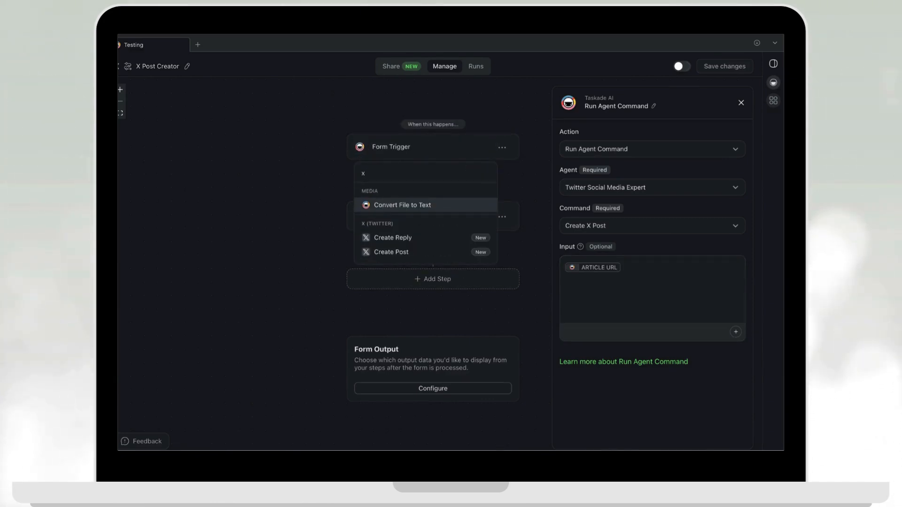
{"action": "left_click", "coordinate": [407, 255]}
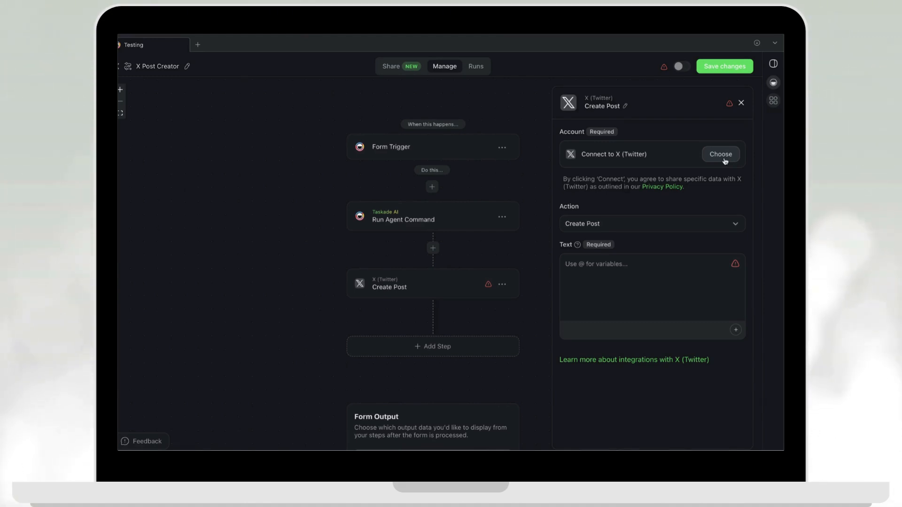
{"action": "left_click", "coordinate": [721, 154]}
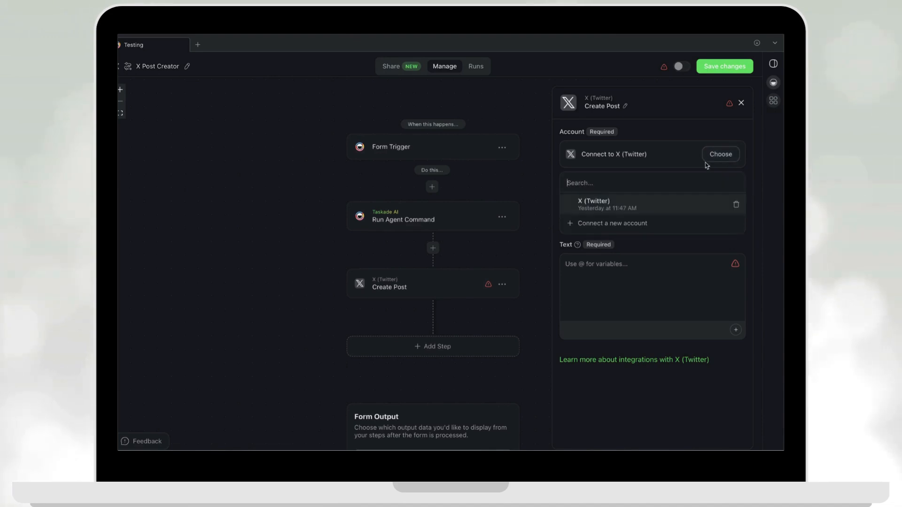
{"action": "left_click", "coordinate": [714, 203]}
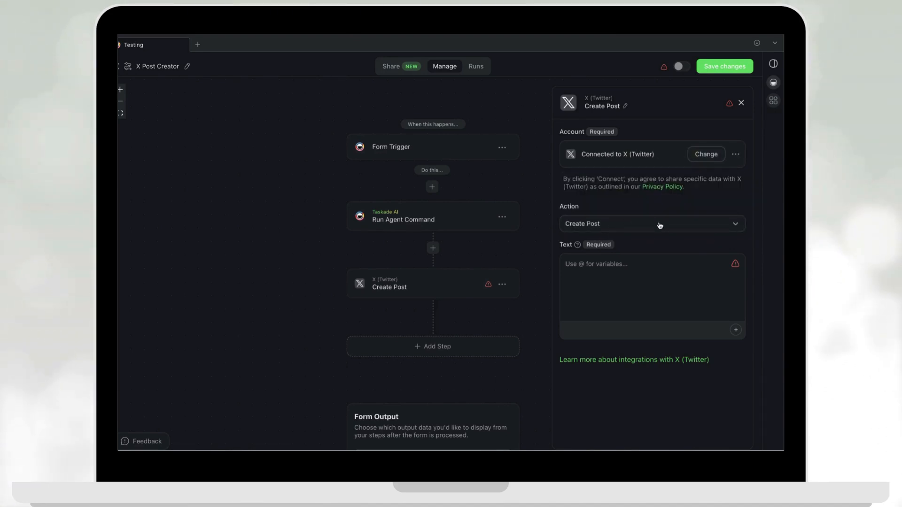
Step: Use the Agent Command Result variable as the post's text, and save and activate the automation
{"action": "left_click", "coordinate": [736, 331]}
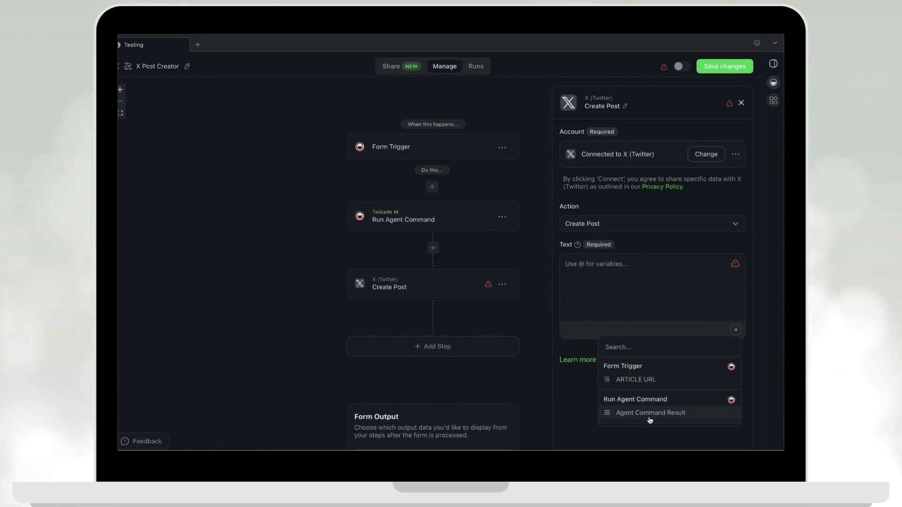
{"action": "left_click", "coordinate": [679, 413]}
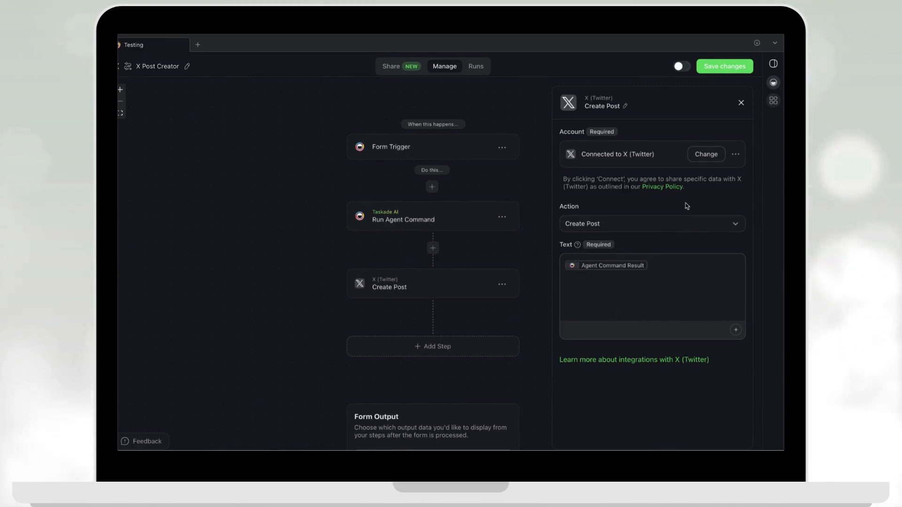
{"action": "left_click", "coordinate": [721, 71]}
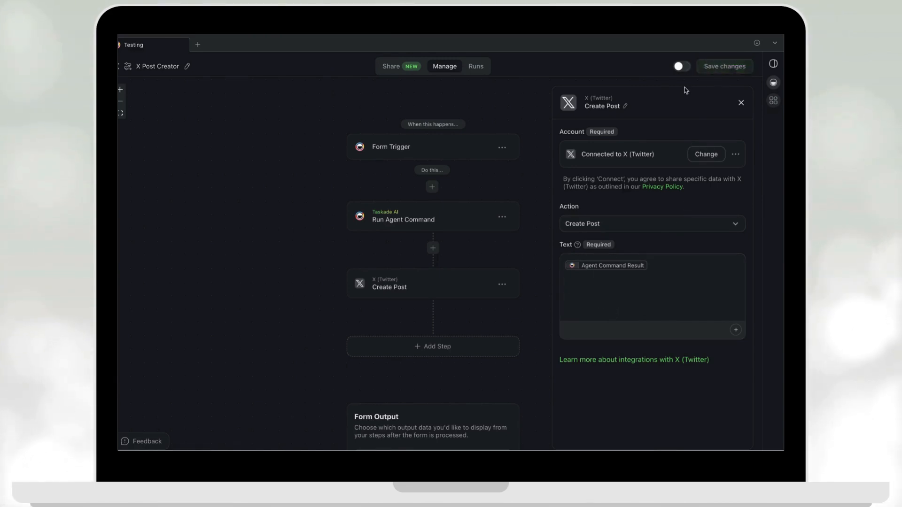
{"action": "left_click", "coordinate": [682, 67]}
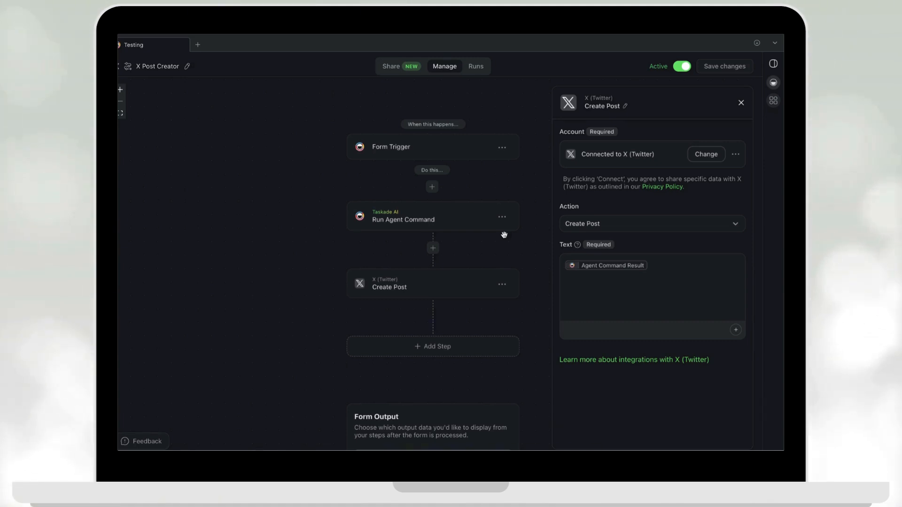
Step: Publish the X Post Creator form to the web, copy its shareable link and open the published site
{"action": "left_click", "coordinate": [393, 67]}
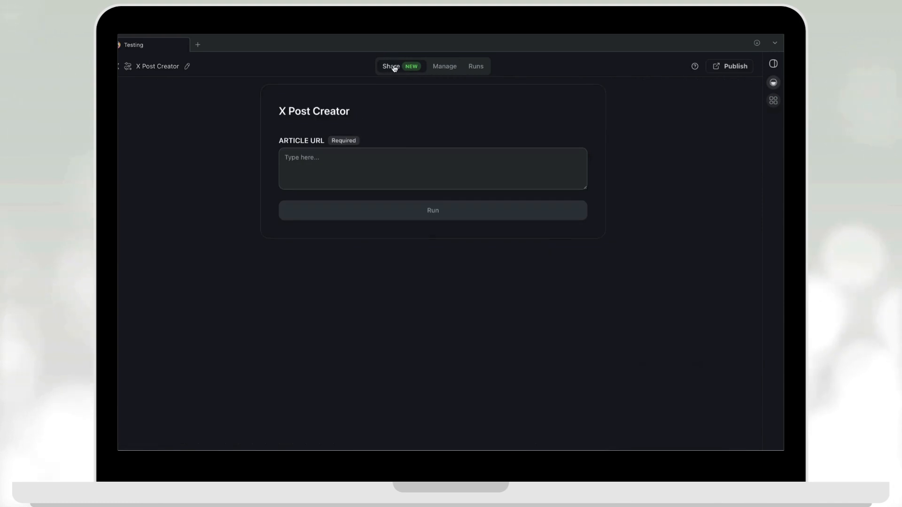
{"action": "left_click", "coordinate": [735, 66]}
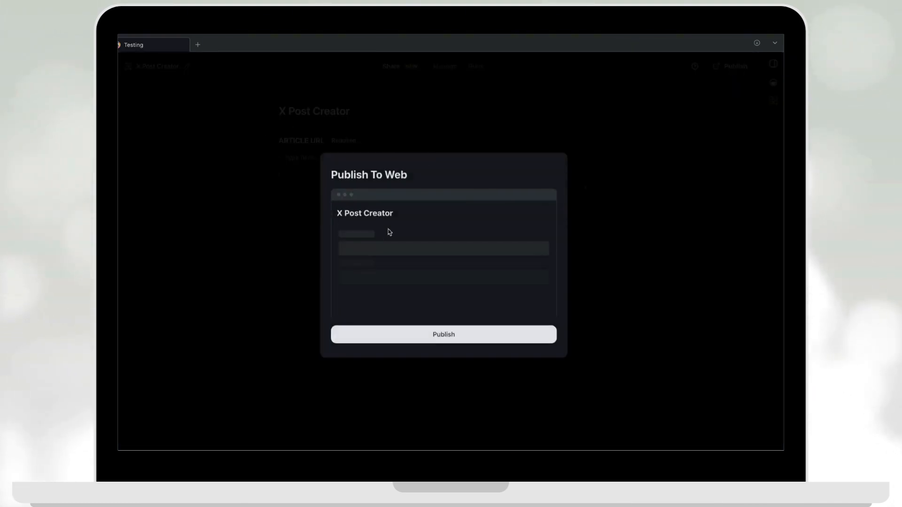
{"action": "left_click", "coordinate": [470, 336]}
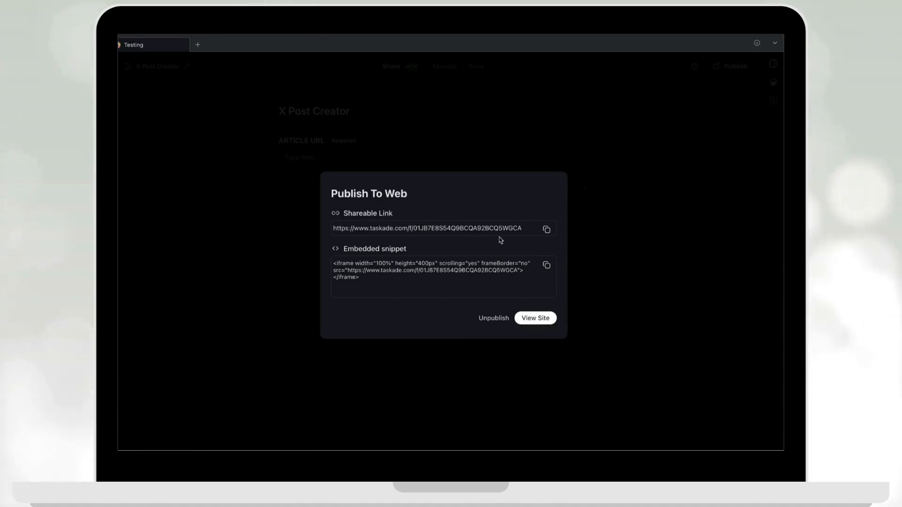
{"action": "left_click", "coordinate": [547, 232]}
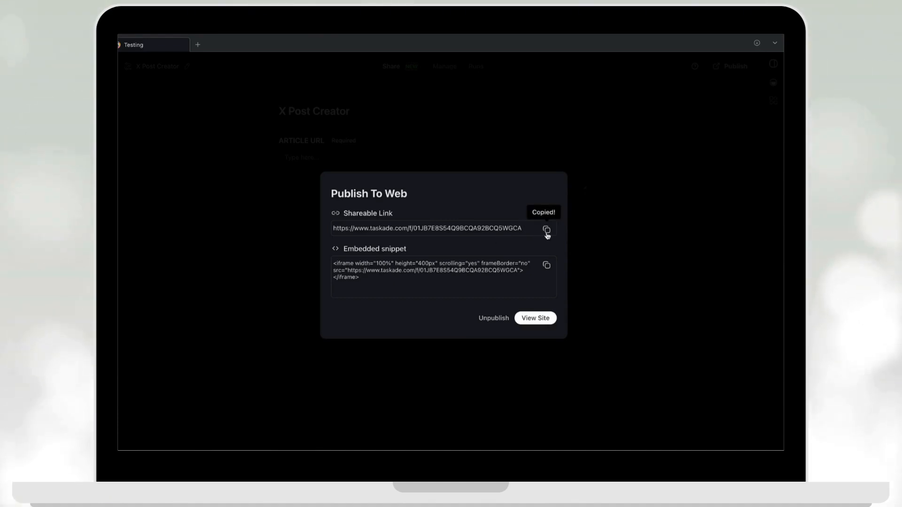
{"action": "left_click", "coordinate": [536, 319]}
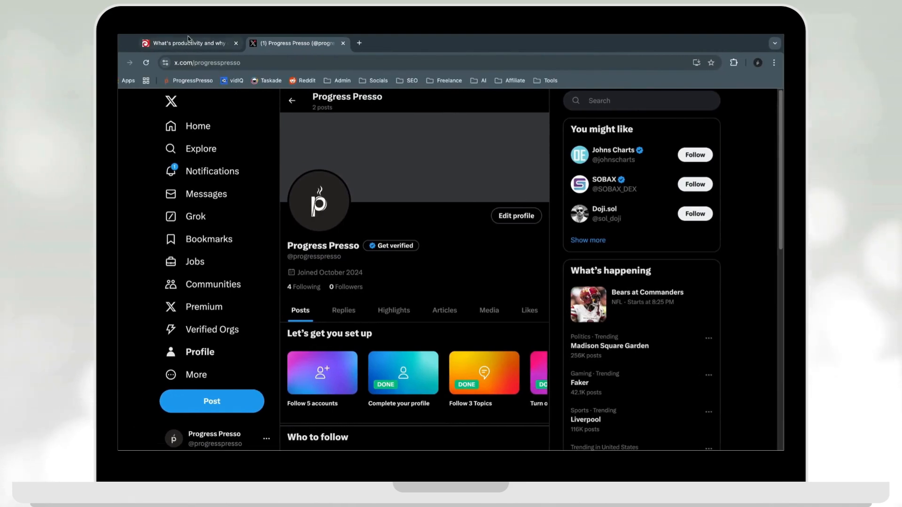
Step: In the browser, return to the news productivity search results, open The Hill's "Without broad-based productivity, our country cannot prosper" article and copy its URL
{"action": "left_click", "coordinate": [188, 43]}
{"action": "left_click", "coordinate": [235, 63]}
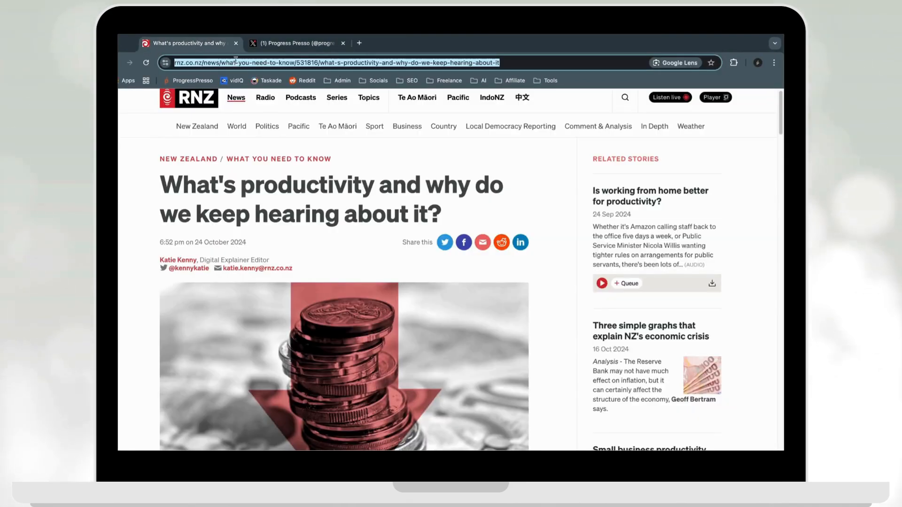
{"action": "scroll", "coordinate": [289, 183], "scroll_direction": "left", "scroll_amount": 5}
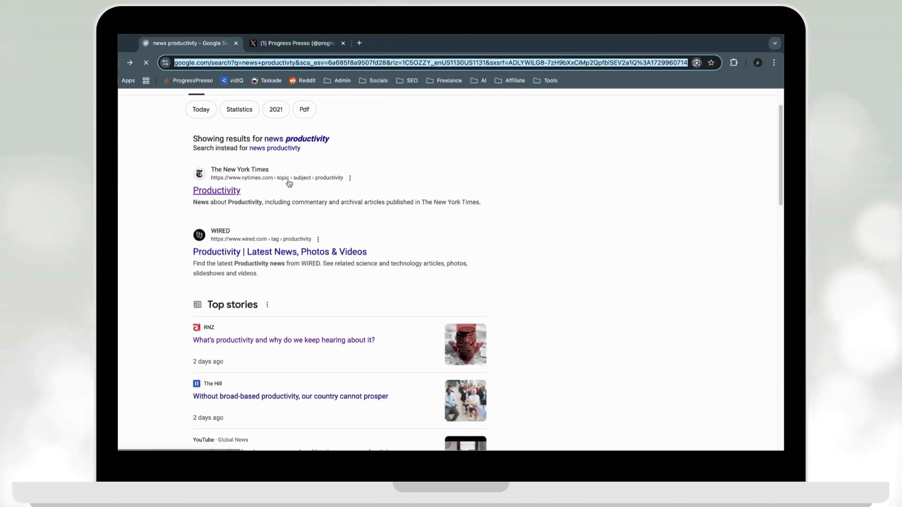
{"action": "scroll", "coordinate": [289, 184], "scroll_direction": "up", "scroll_amount": 1}
{"action": "scroll", "coordinate": [342, 374], "scroll_direction": "down", "scroll_amount": 2}
{"action": "left_click", "coordinate": [323, 366]}
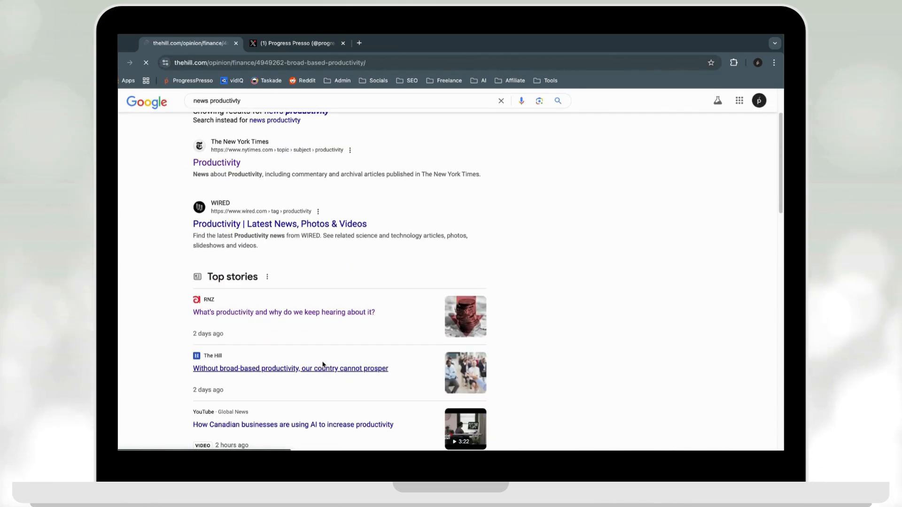
{"action": "left_click", "coordinate": [301, 67]}
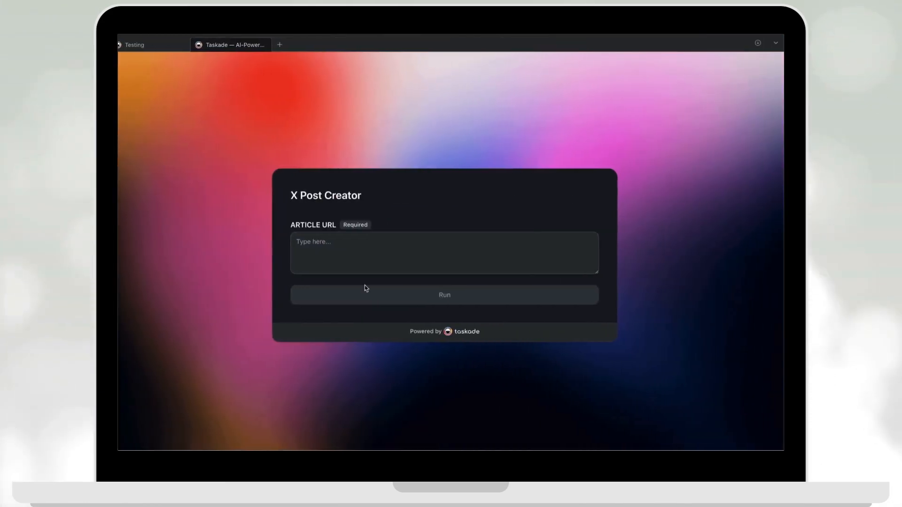
{"action": "left_click", "coordinate": [373, 252]}
{"action": "key", "text": "ctrl+v"}
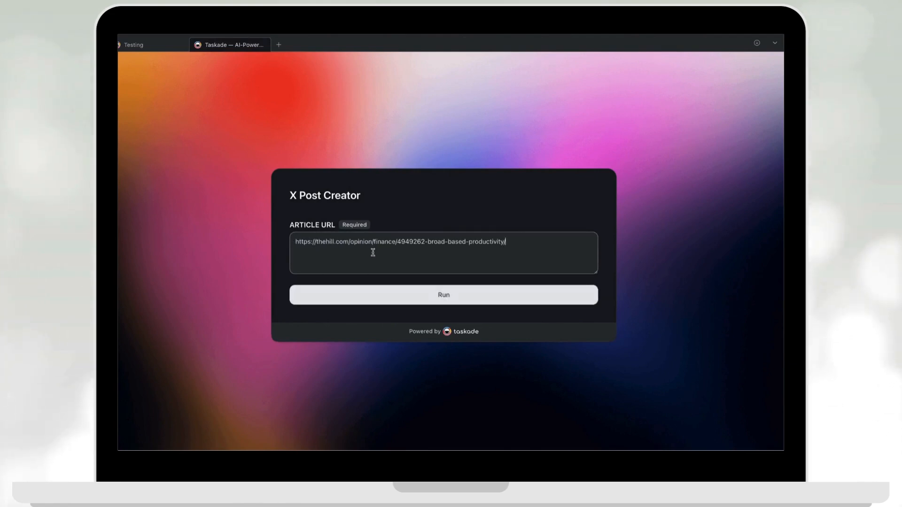
{"action": "left_click", "coordinate": [467, 304]}
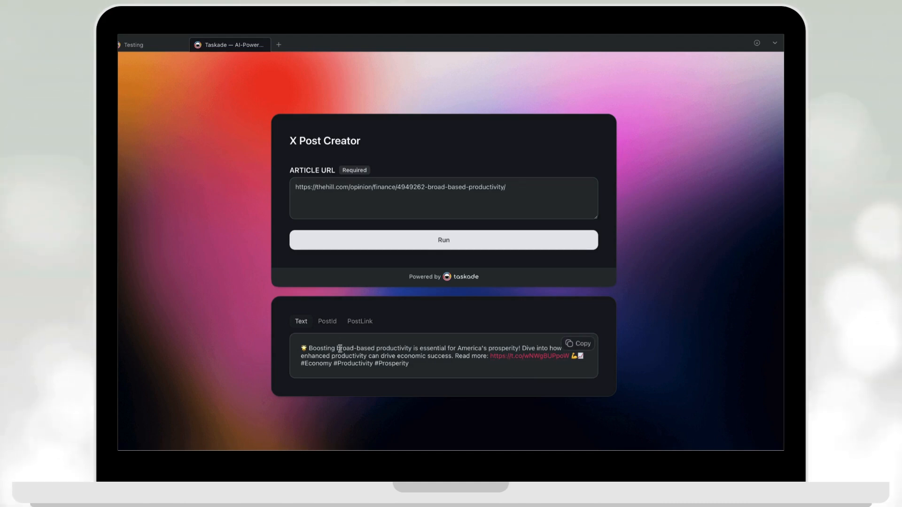
Step: Check the form run's PostId and PostLink outputs and open the linked post on X
{"action": "left_click", "coordinate": [328, 325]}
{"action": "left_click", "coordinate": [361, 329]}
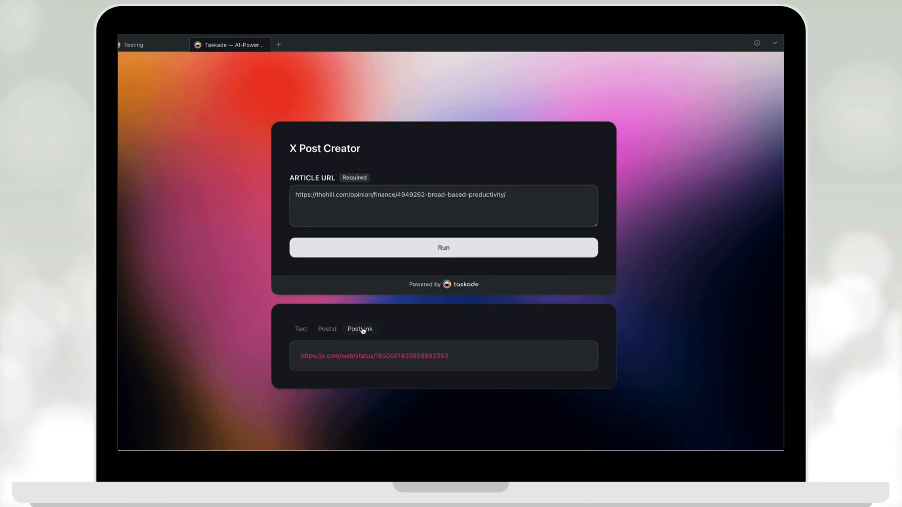
{"action": "left_click", "coordinate": [425, 356]}
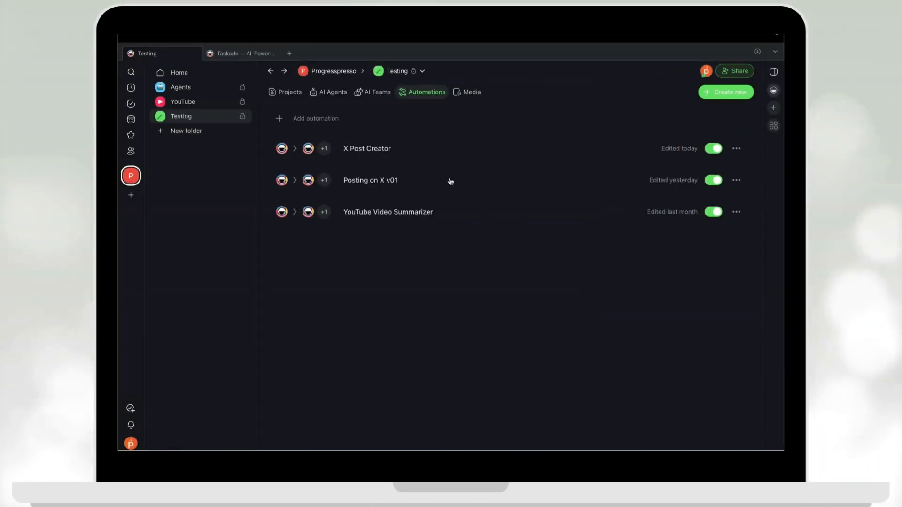
Step: Open the X Post Creator automation in the Testing folder and delete its Form Trigger
{"action": "left_click", "coordinate": [461, 150]}
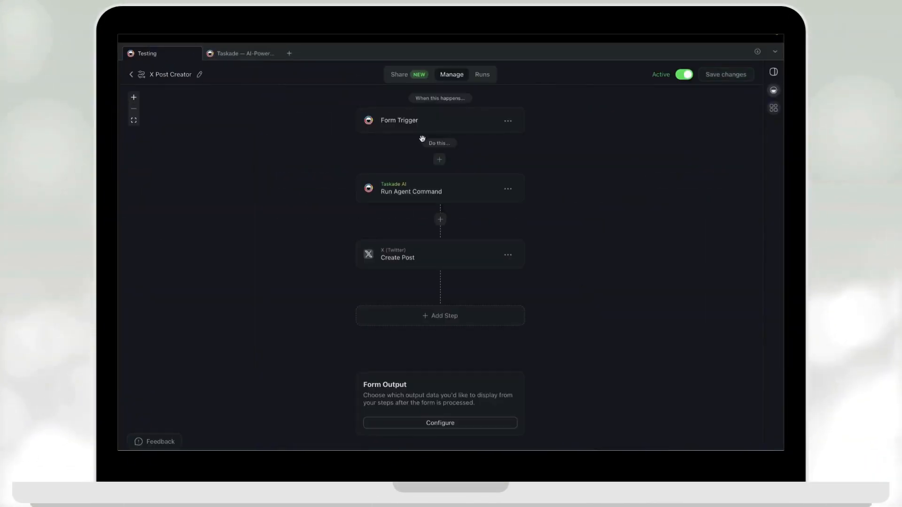
{"action": "left_click", "coordinate": [412, 79]}
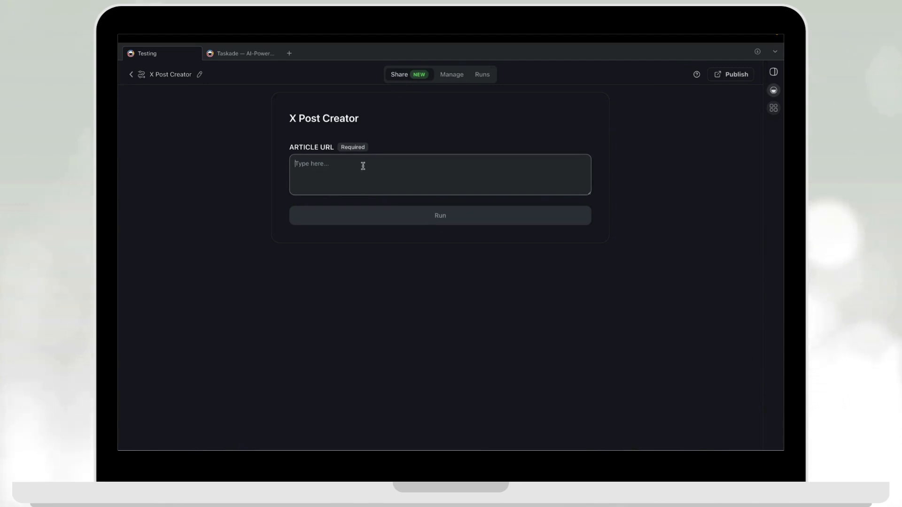
{"action": "left_click", "coordinate": [453, 76]}
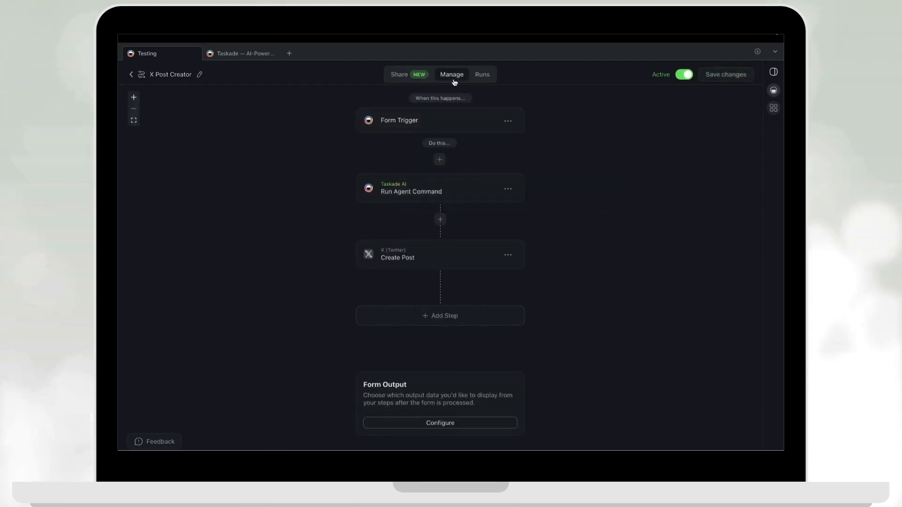
{"action": "left_click", "coordinate": [508, 120]}
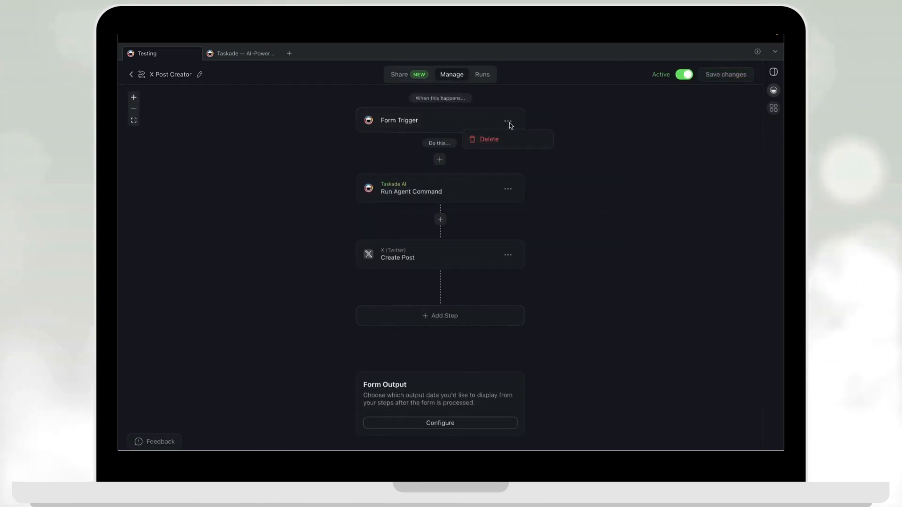
{"action": "left_click", "coordinate": [490, 140]}
Step: Try the RSS New Item In Feed trigger in the automation and remove it again
{"action": "left_click", "coordinate": [441, 118]}
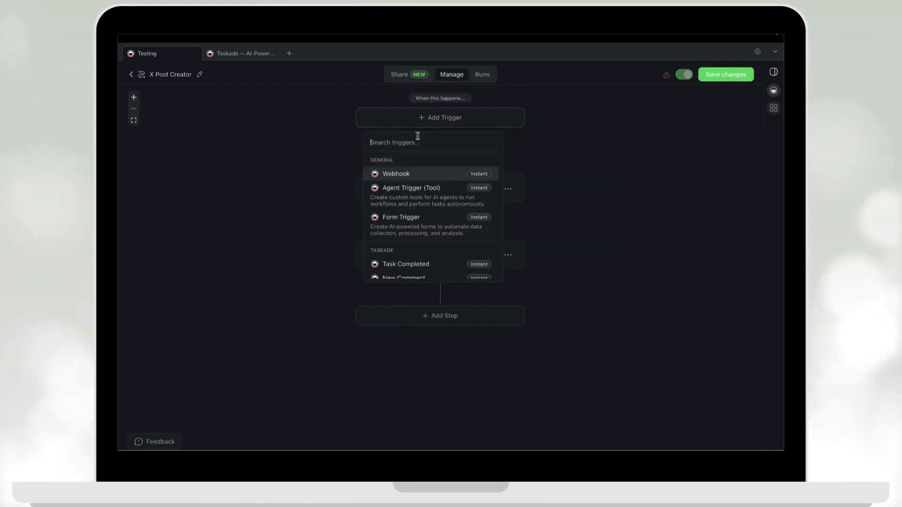
{"action": "type", "text": "RS"}
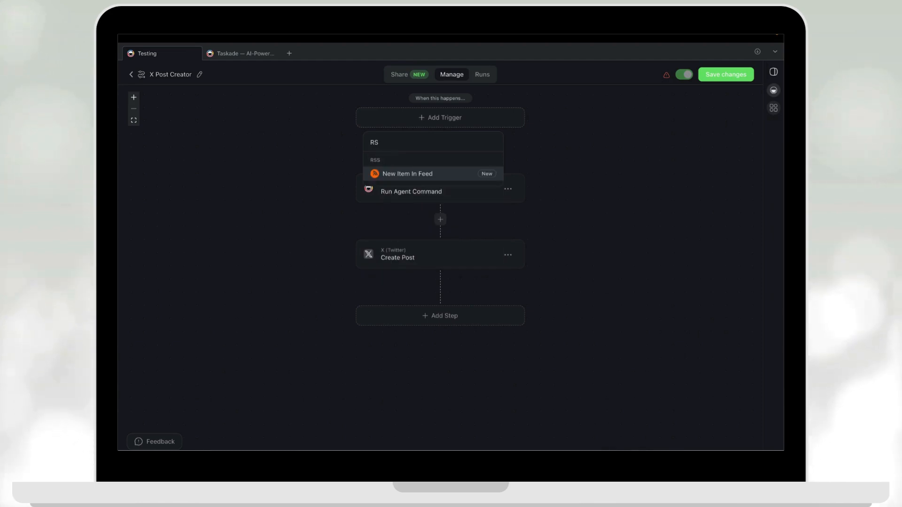
{"action": "left_click", "coordinate": [415, 174]}
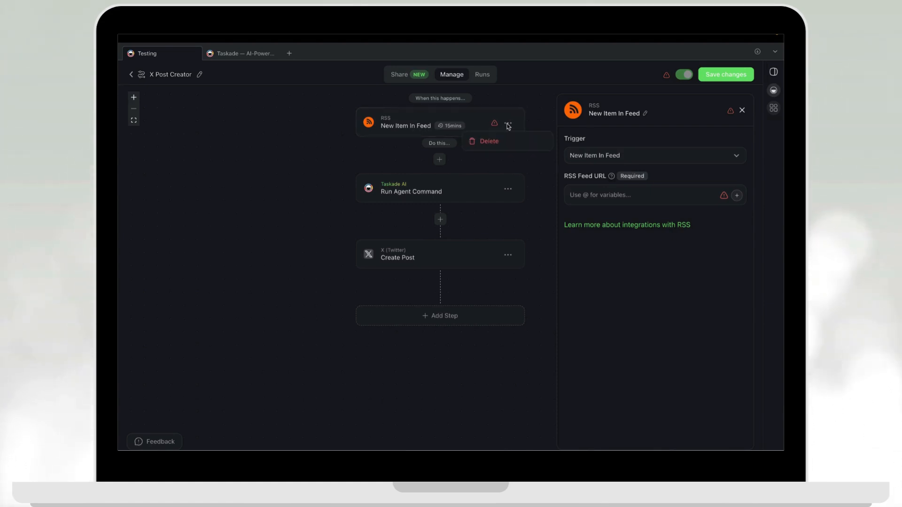
{"action": "left_click", "coordinate": [488, 141]}
Step: Add a YouTube New Video trigger to the X Post Creator automation
{"action": "left_click", "coordinate": [439, 118]}
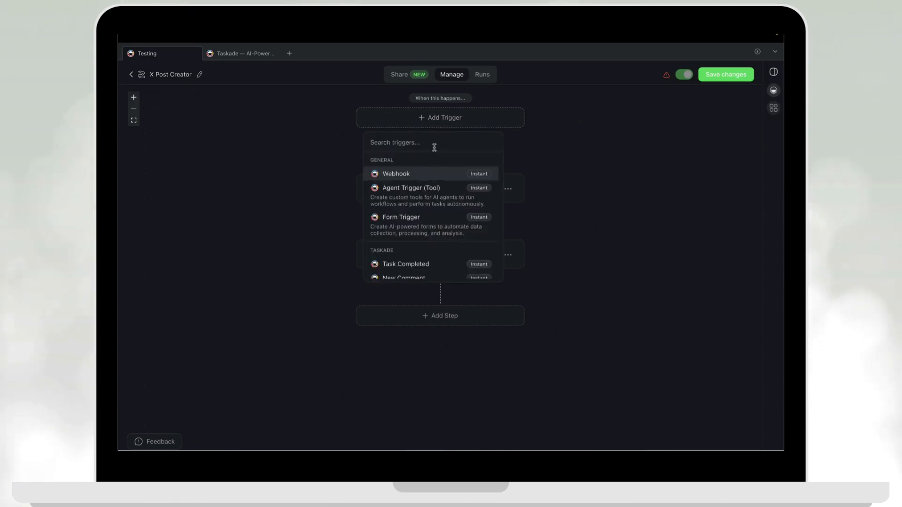
{"action": "type", "text": "Yout"}
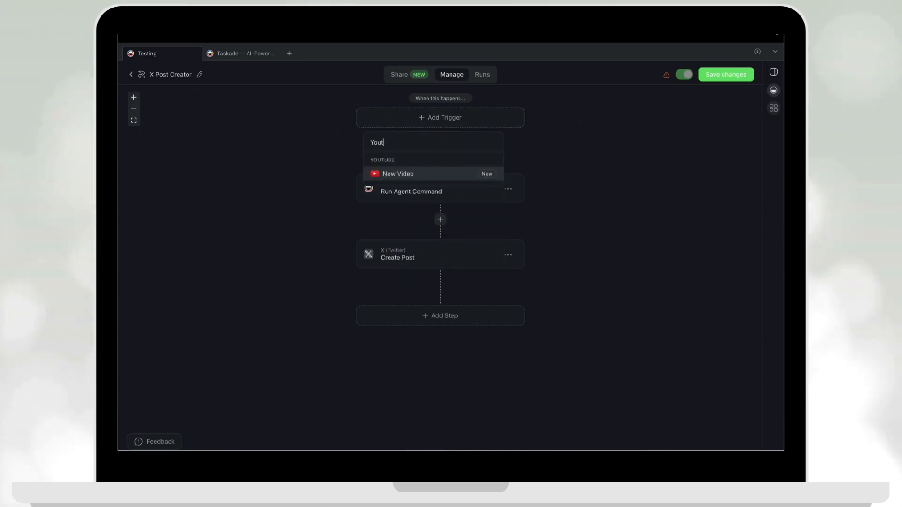
{"action": "left_click", "coordinate": [414, 172]}
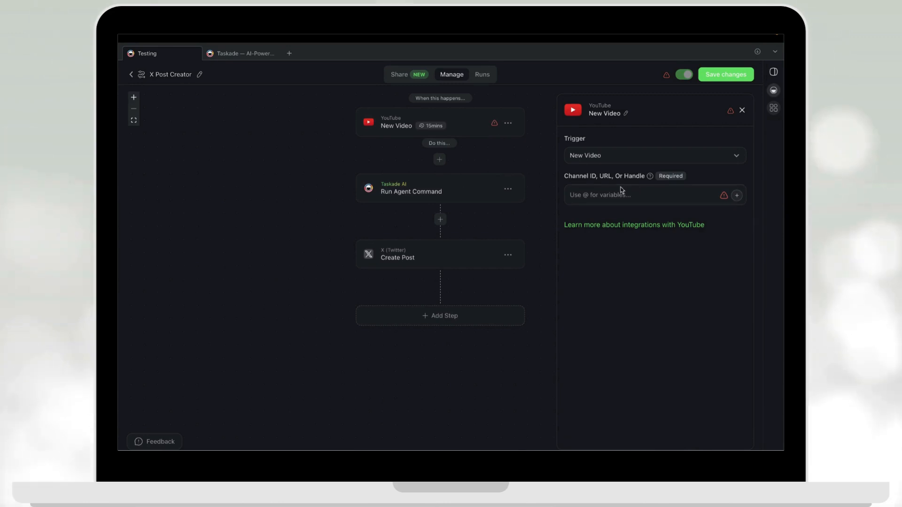
{"action": "left_click", "coordinate": [601, 195]}
{"action": "type", "text": "@demo"}
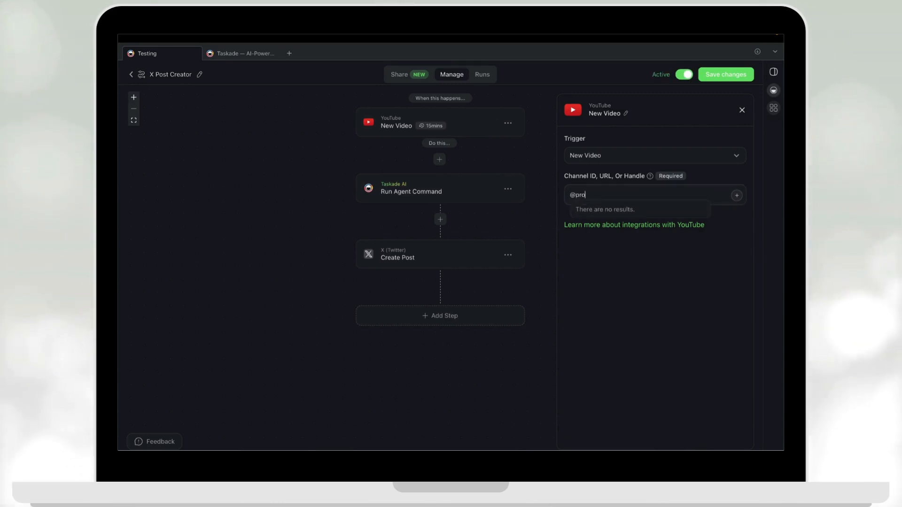
{"action": "key", "text": "BackSpace"}
{"action": "key", "text": "BackSpace"}
{"action": "key", "text": "BackSpace"}
{"action": "key", "text": "BackSpace"}
{"action": "type", "text": "progre"}
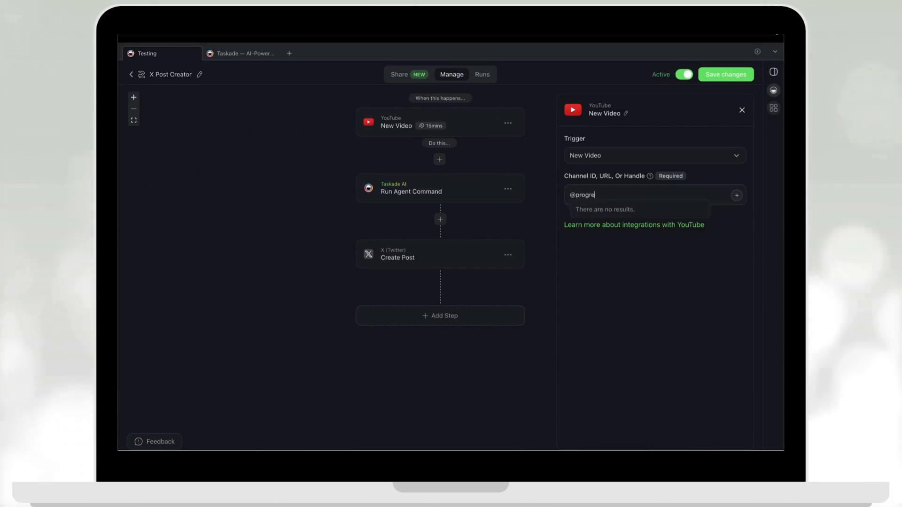